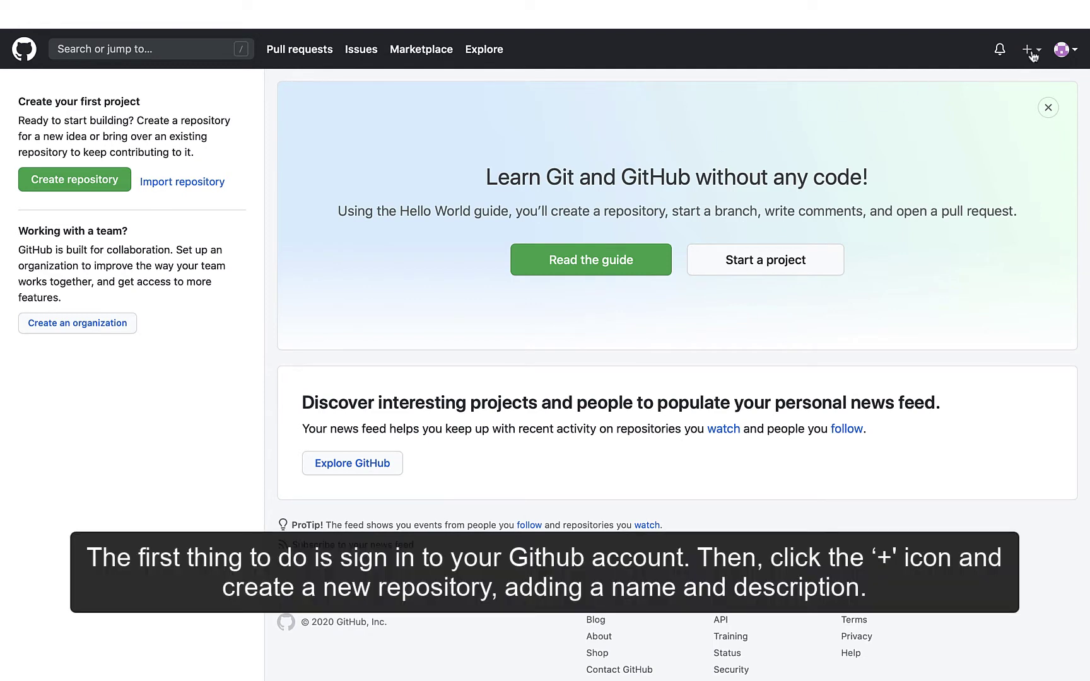
# Start a new repository named git-demo with the description "Demo git repository".
pyautogui.click(1030, 53)
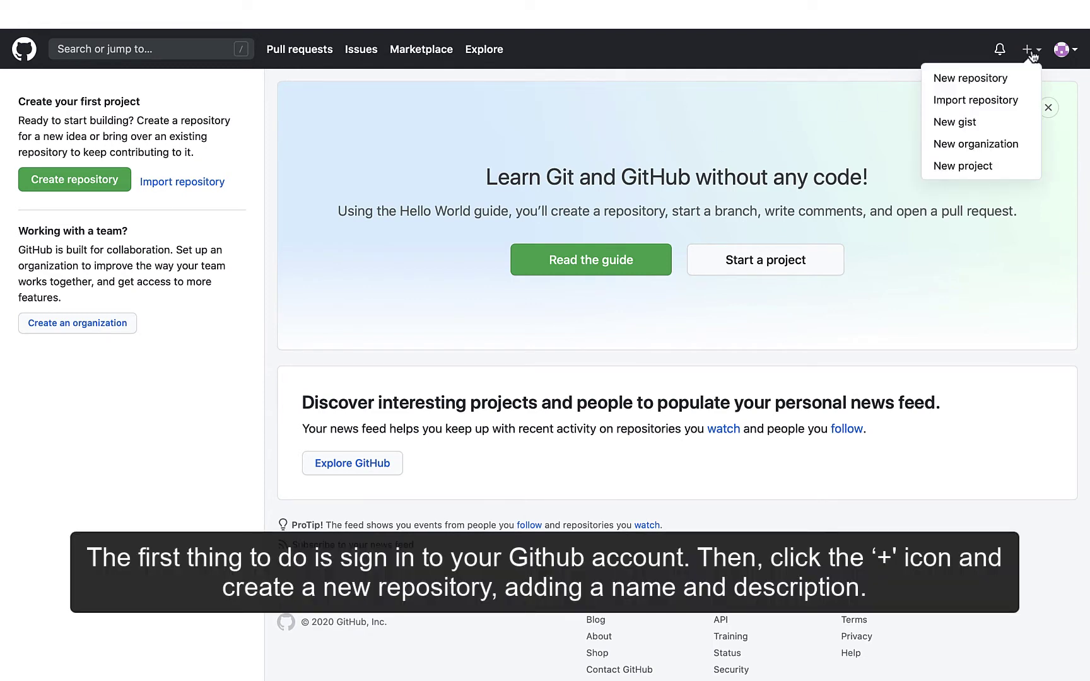
pyautogui.click(1002, 81)
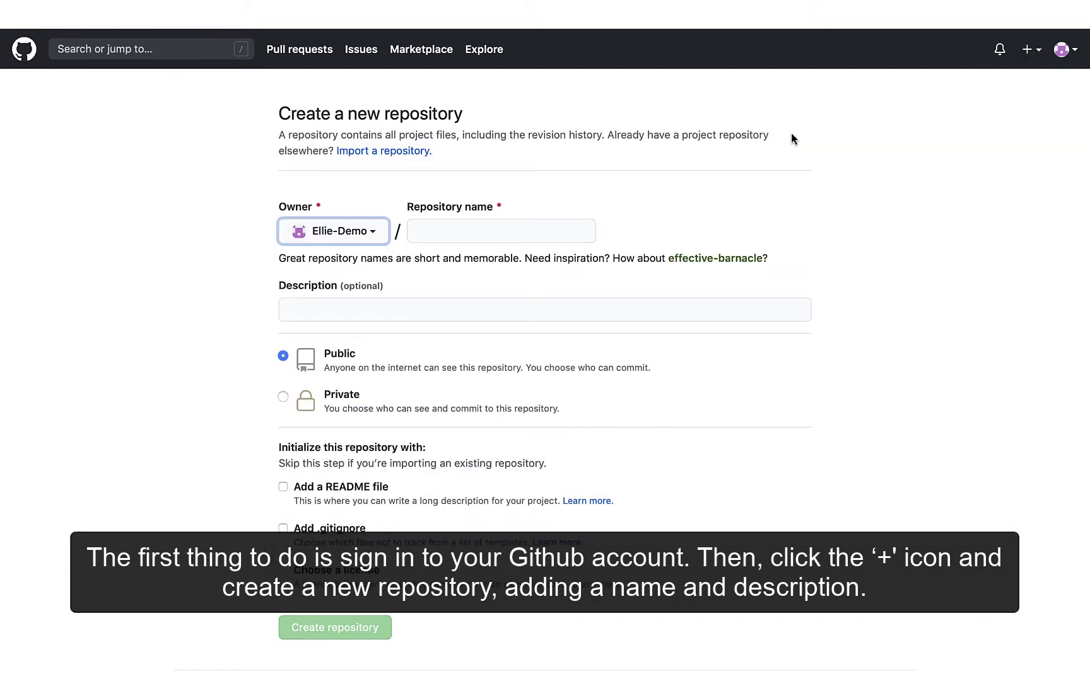
pyautogui.click(477, 233)
pyautogui.write('gi')
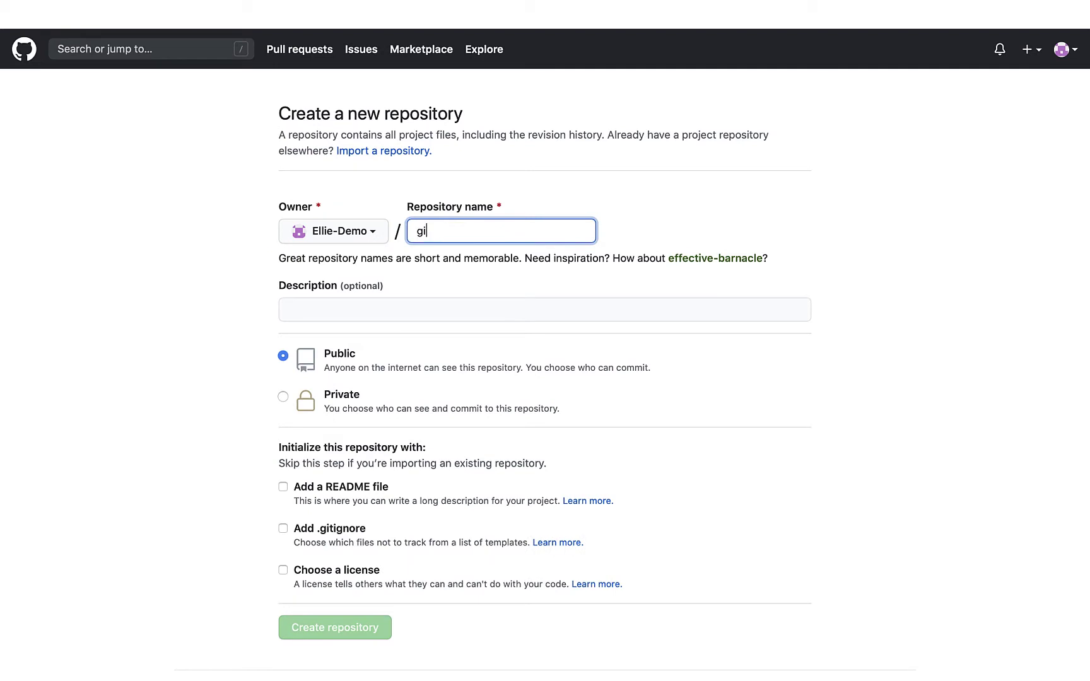
pyautogui.write('t-demo')
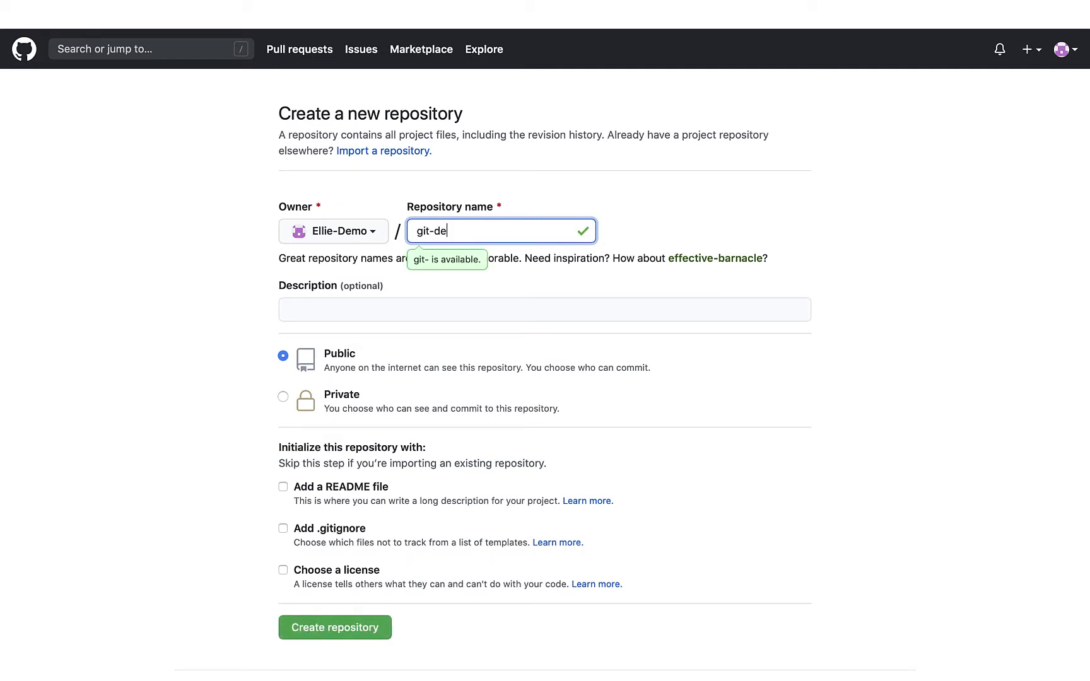
pyautogui.click(402, 307)
pyautogui.write('D')
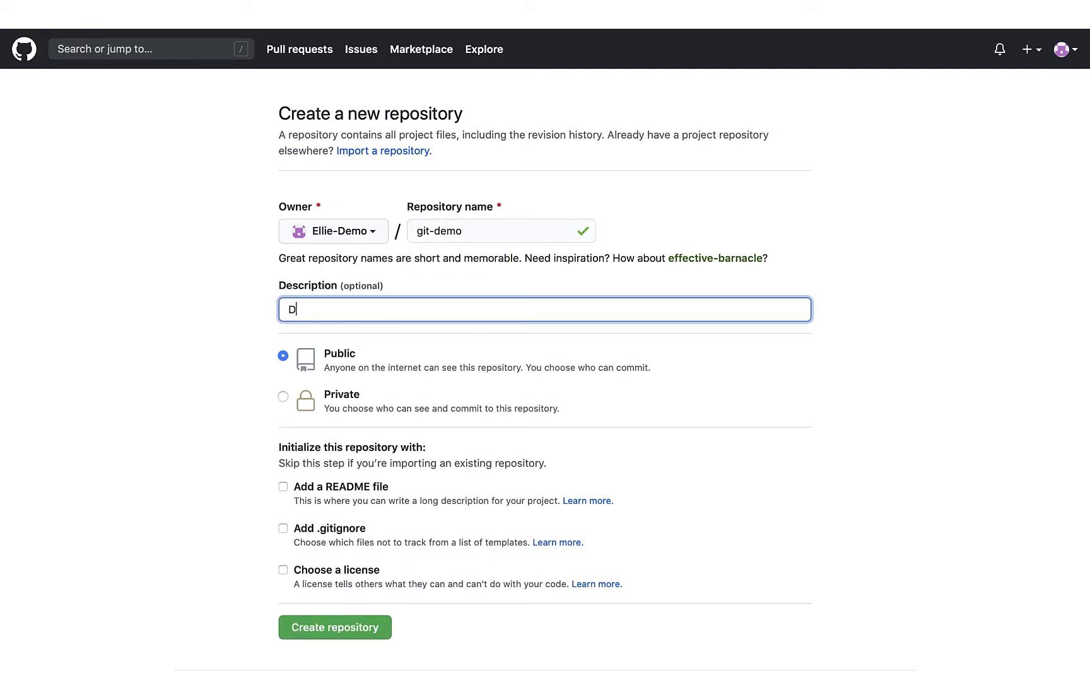
pyautogui.write('emo git repository')
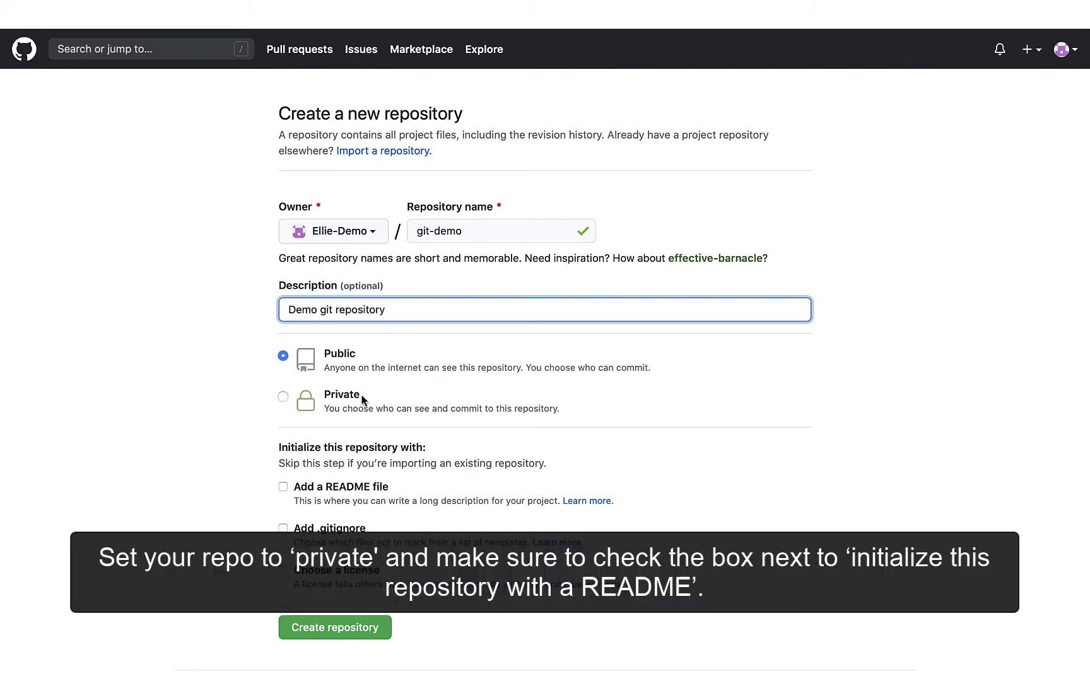
# Make the repository private, include a README file, and create it.
pyautogui.click(283, 397)
pyautogui.click(284, 398)
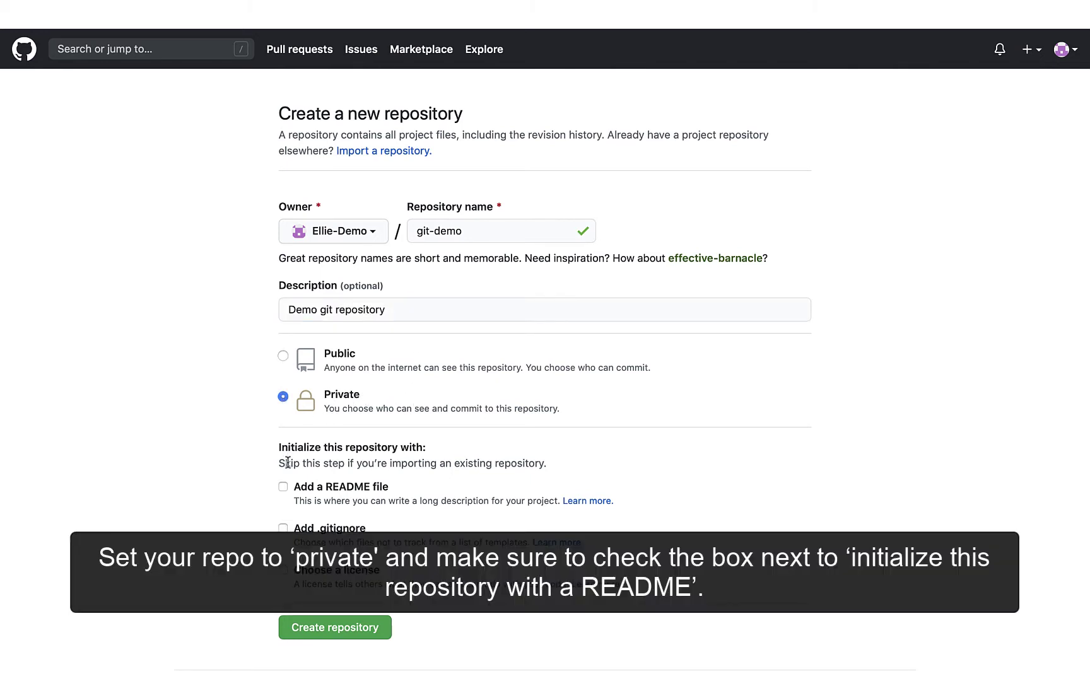
pyautogui.click(283, 487)
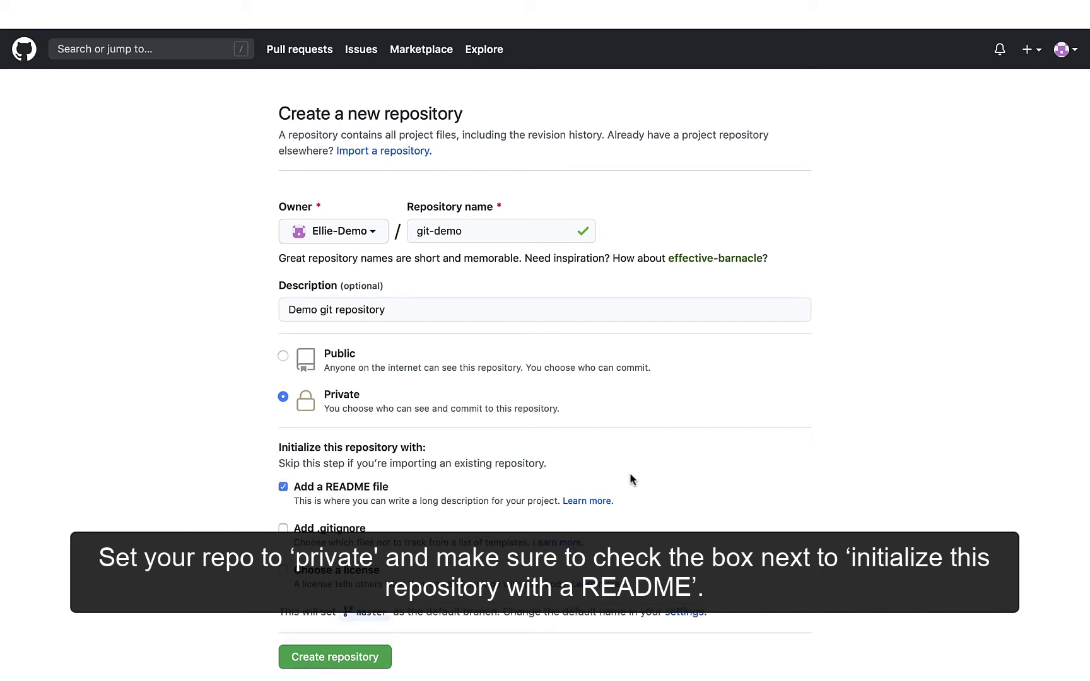
pyautogui.scroll(-2, 650, 477)
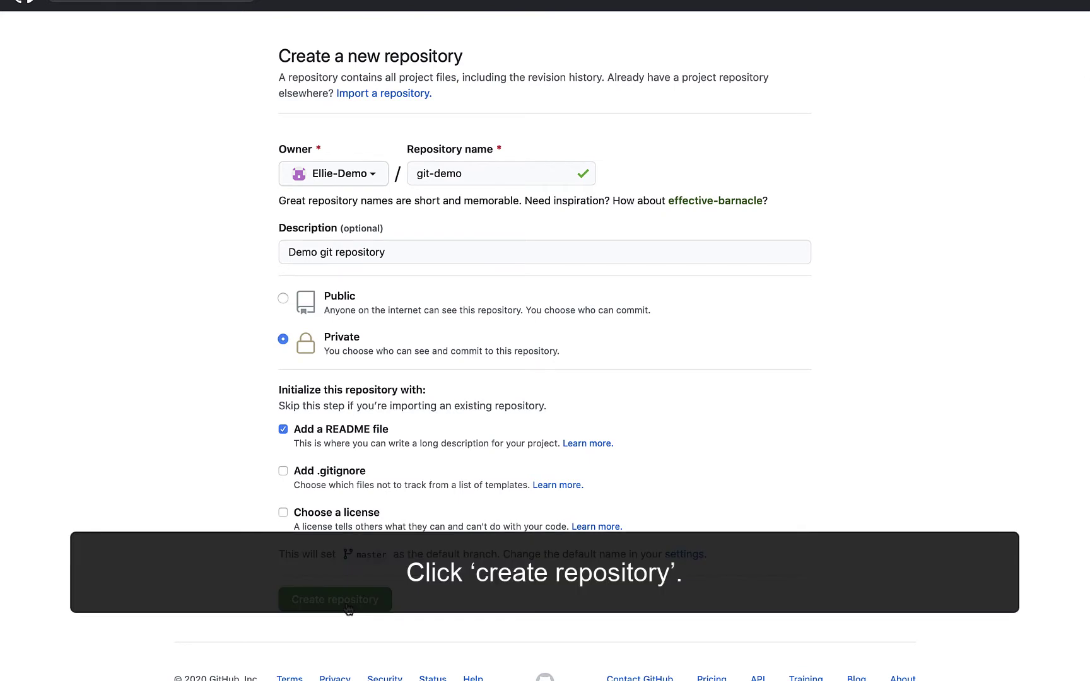
pyautogui.click(348, 607)
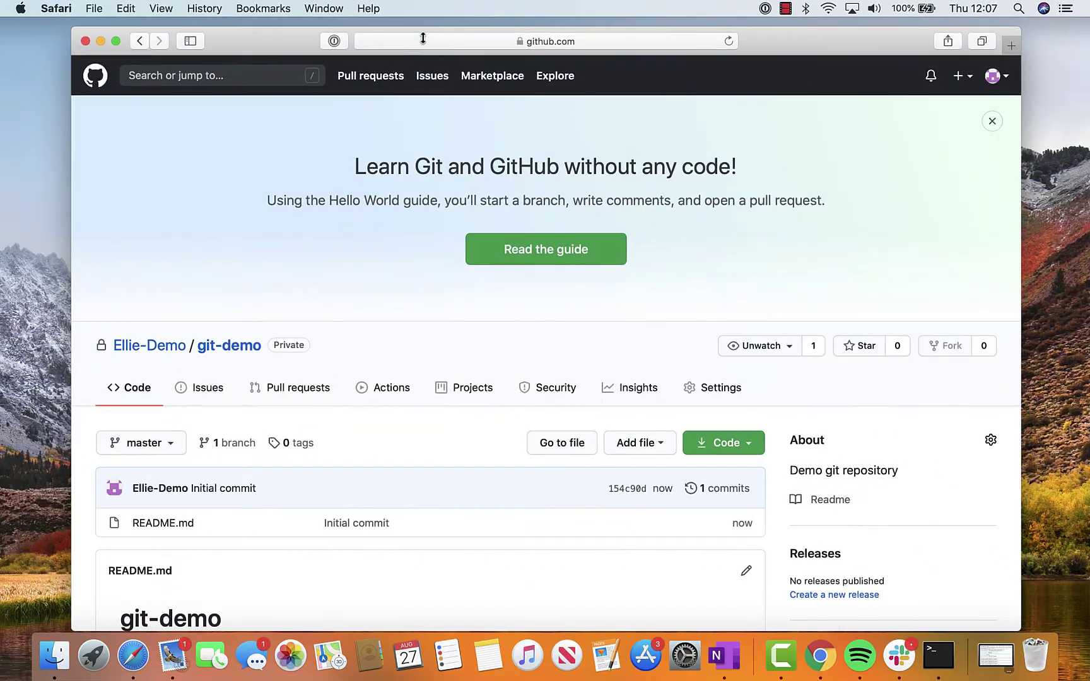
# Open gearset.com in a new browser tab and log in to Gearset with the first demo Google account.
pyautogui.click(1011, 47)
pyautogui.write('gearset.com')
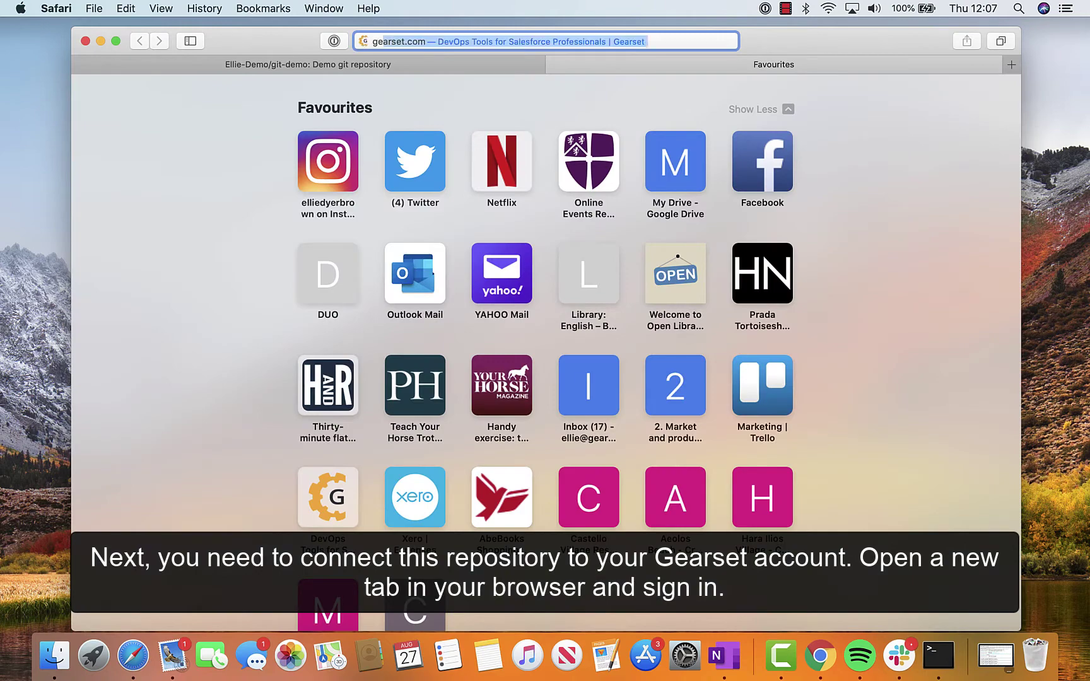
pyautogui.press('Return')
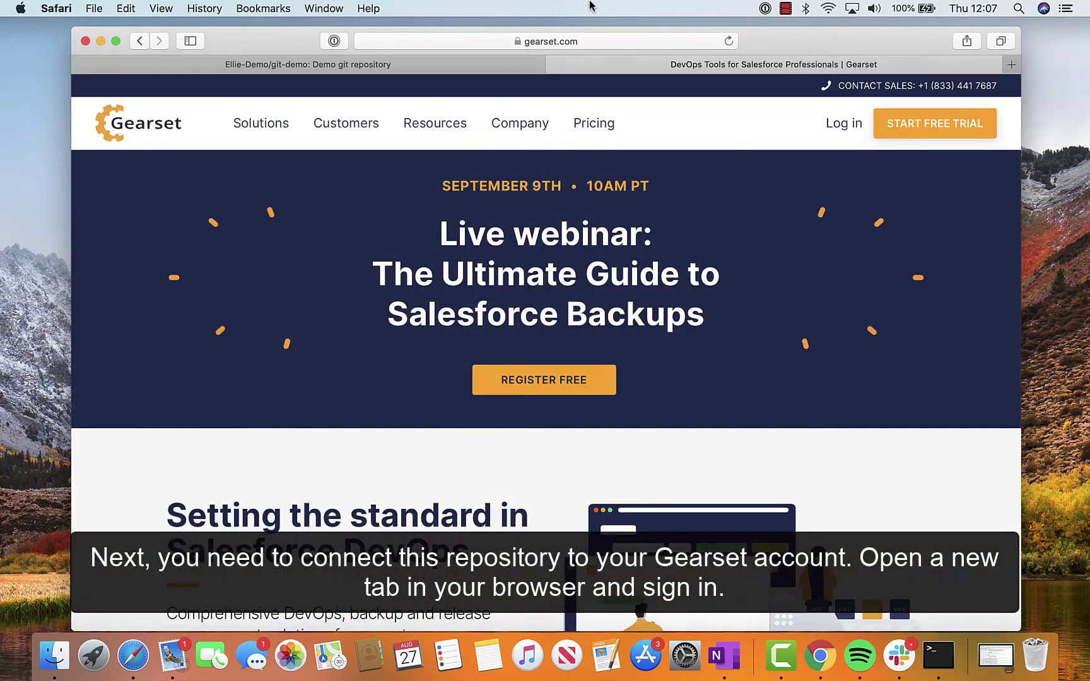
pyautogui.click(116, 41)
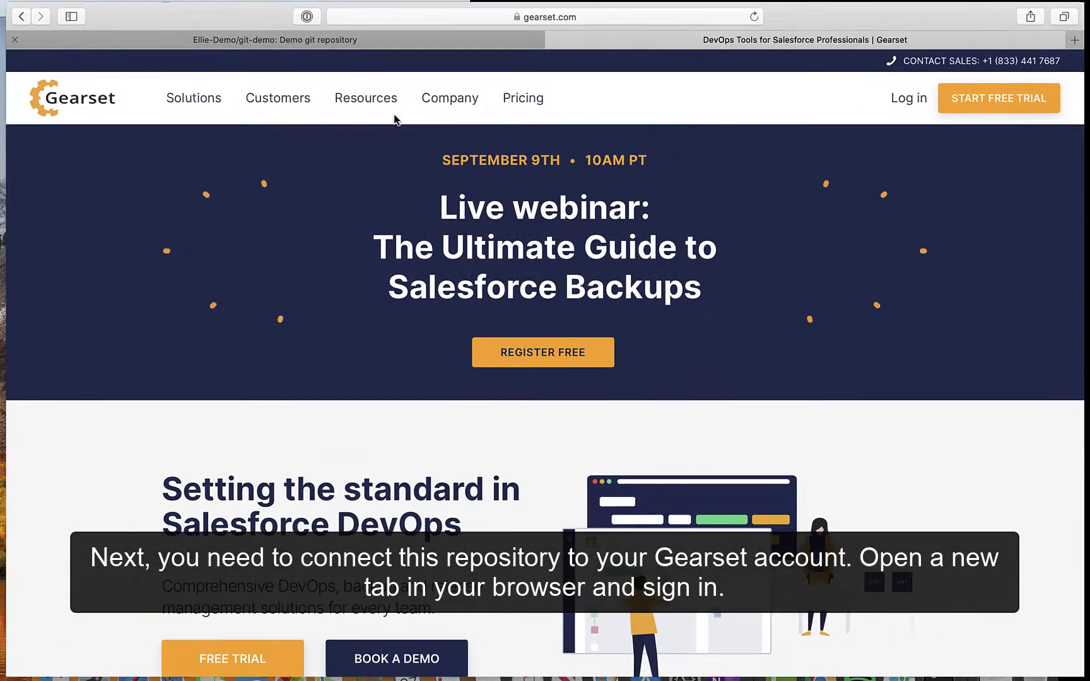
pyautogui.click(844, 123)
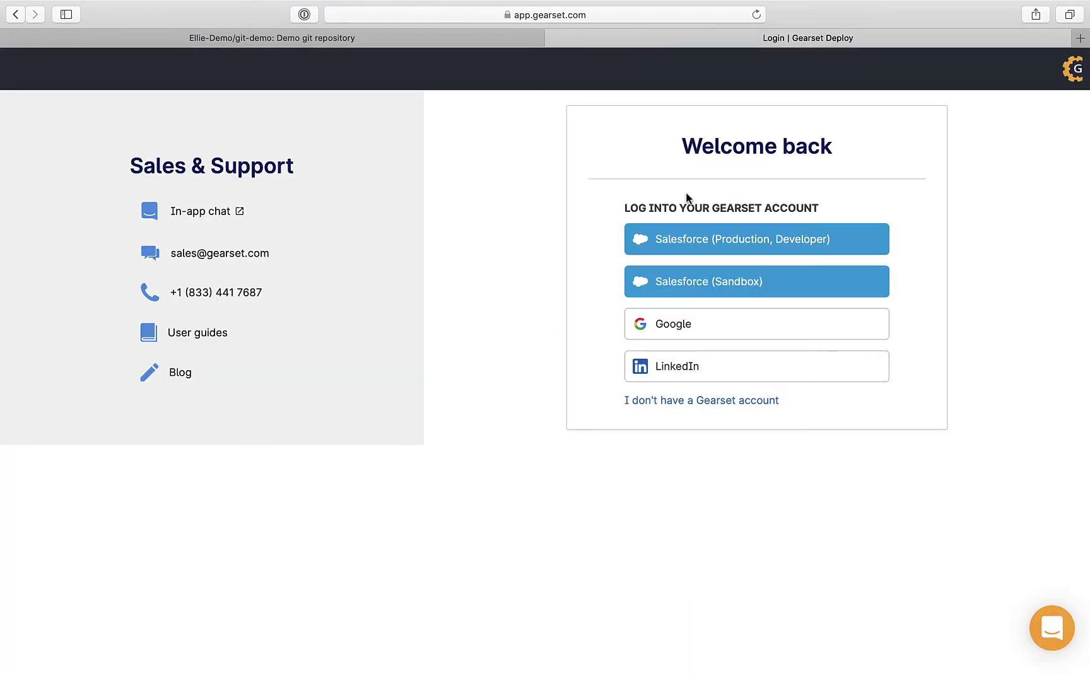
pyautogui.click(686, 324)
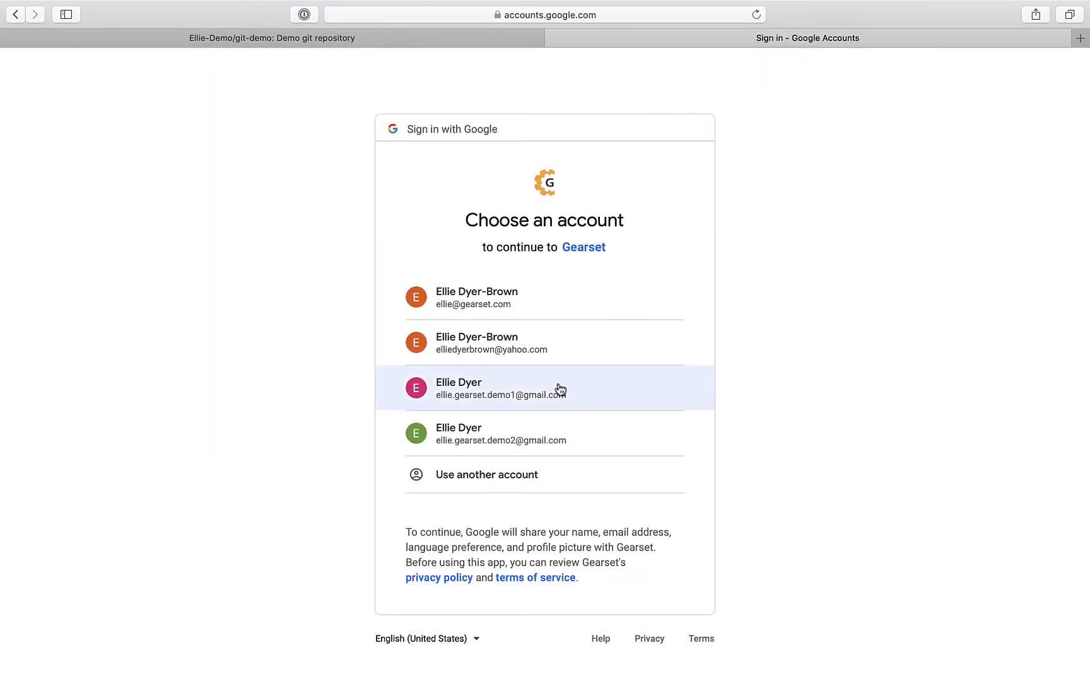
pyautogui.click(561, 388)
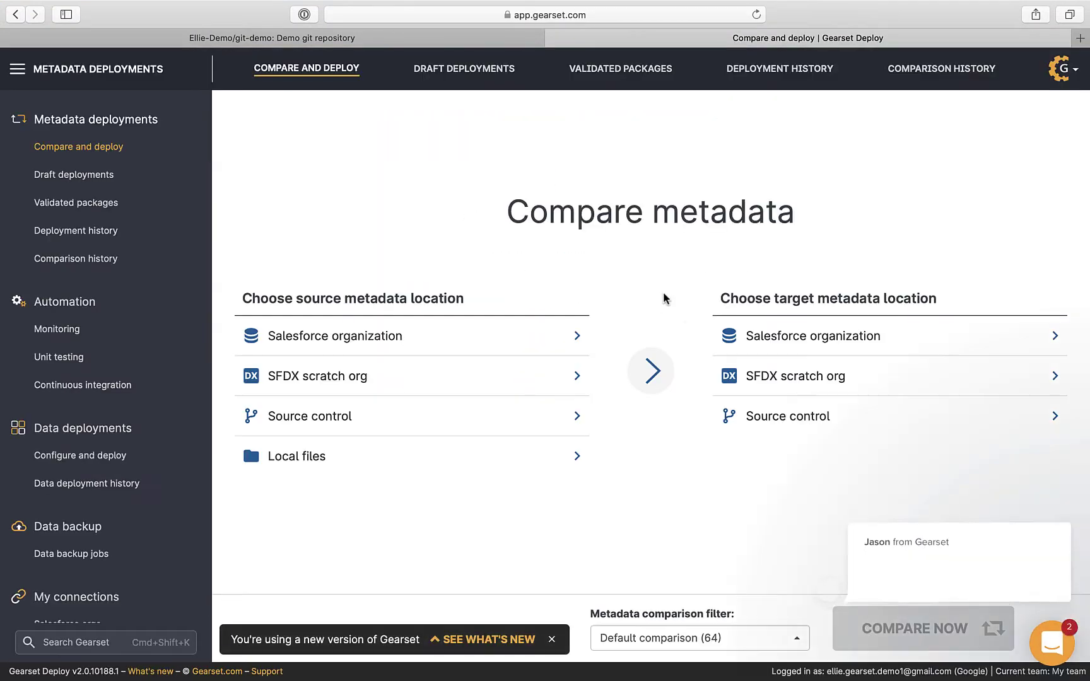
# Connect GitHub in Gearset's source control and services, and authorize Gearset to access the GitHub account.
pyautogui.scroll(-2, 178, 284)
pyautogui.click(132, 607)
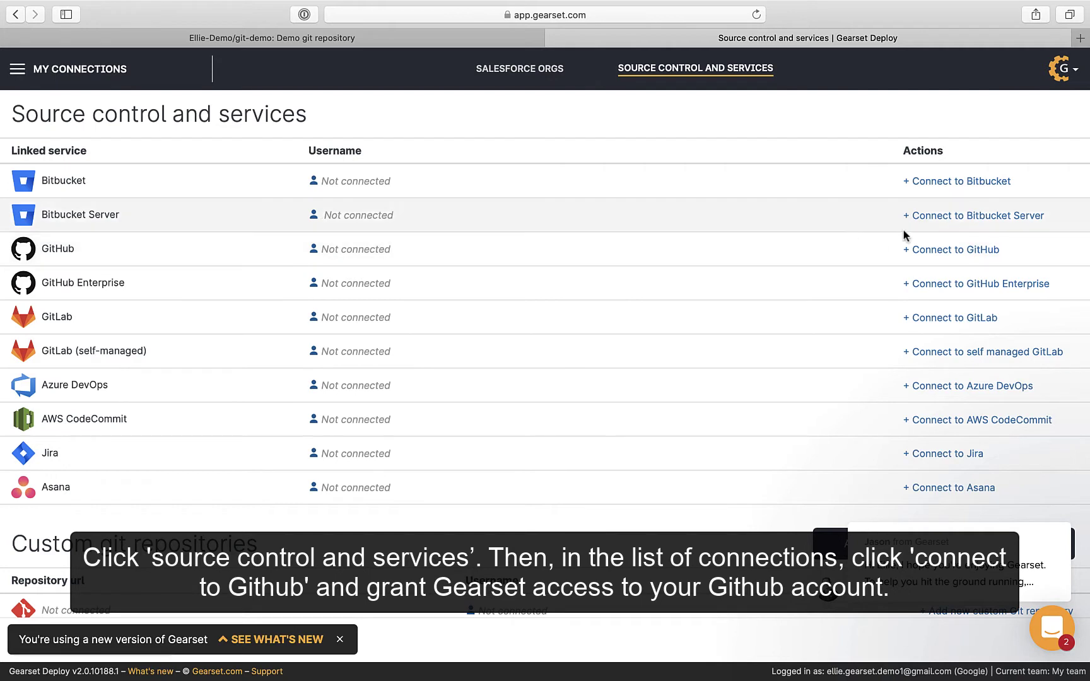
pyautogui.click(938, 252)
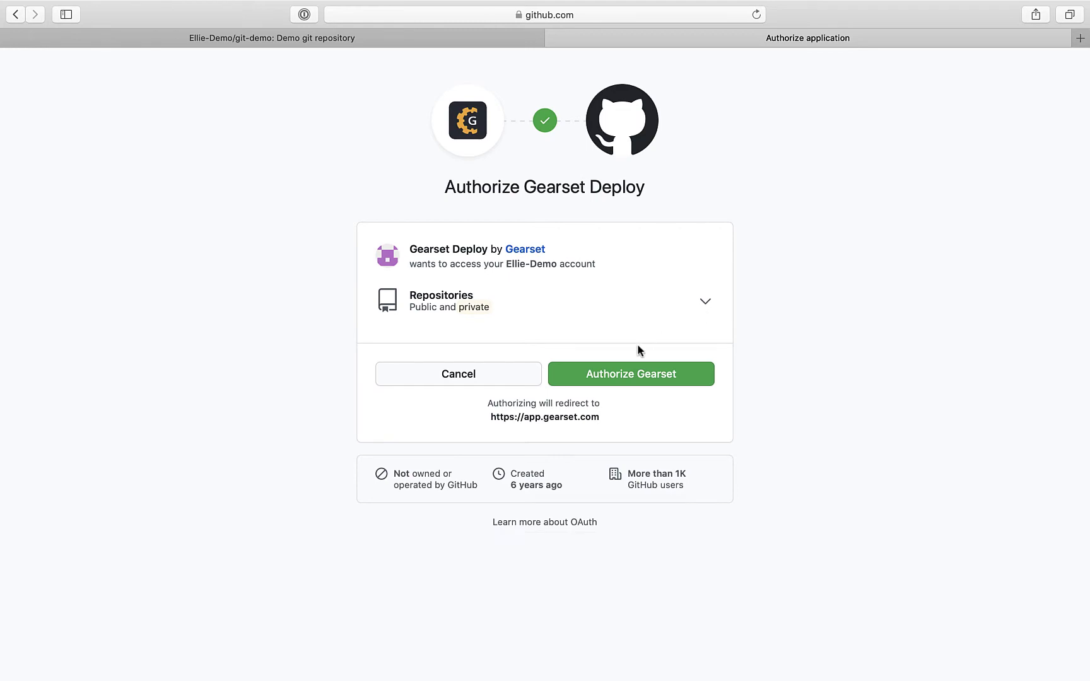
pyautogui.click(622, 376)
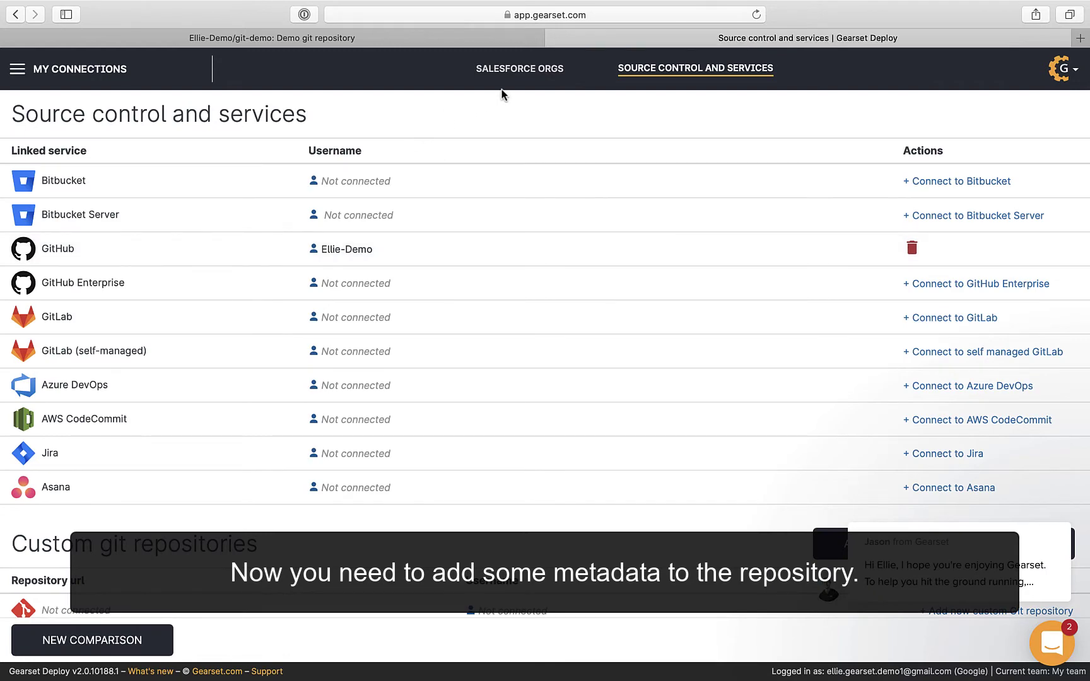
# On the Compare and deploy page, choose the first listed Salesforce developer organization as the metadata source.
pyautogui.click(106, 81)
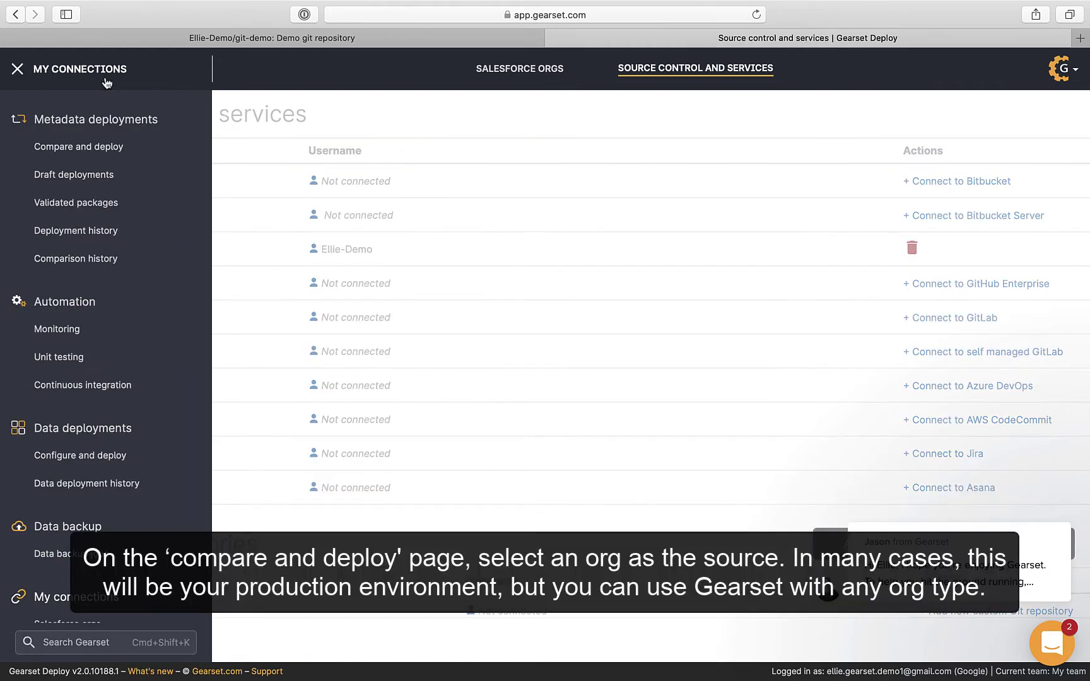
pyautogui.click(105, 147)
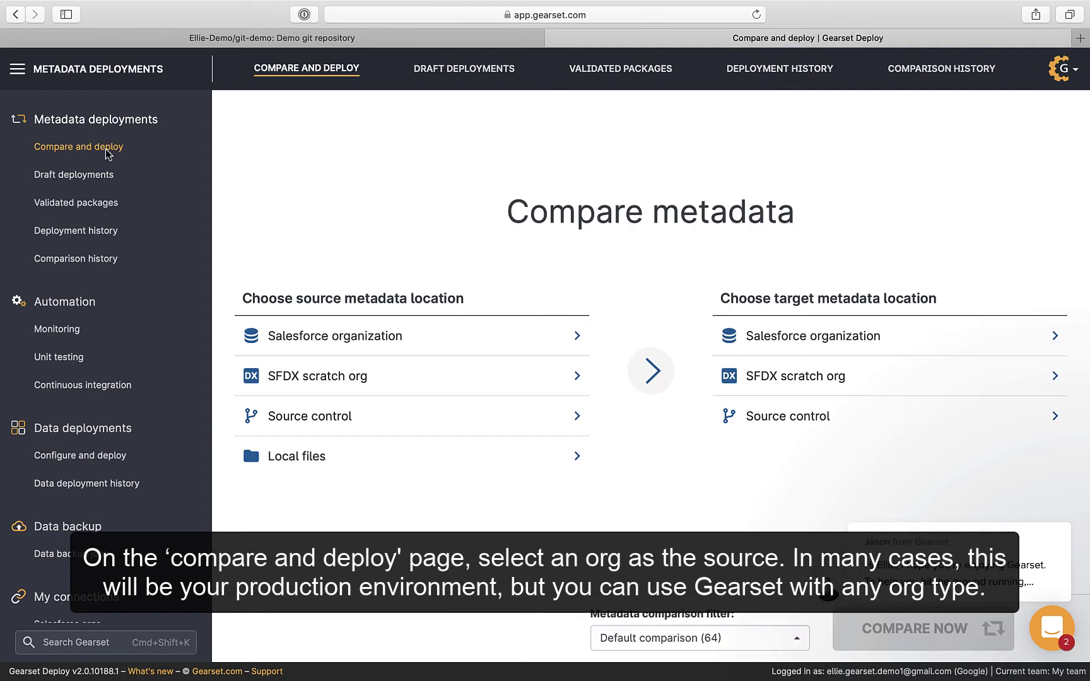
pyautogui.click(474, 336)
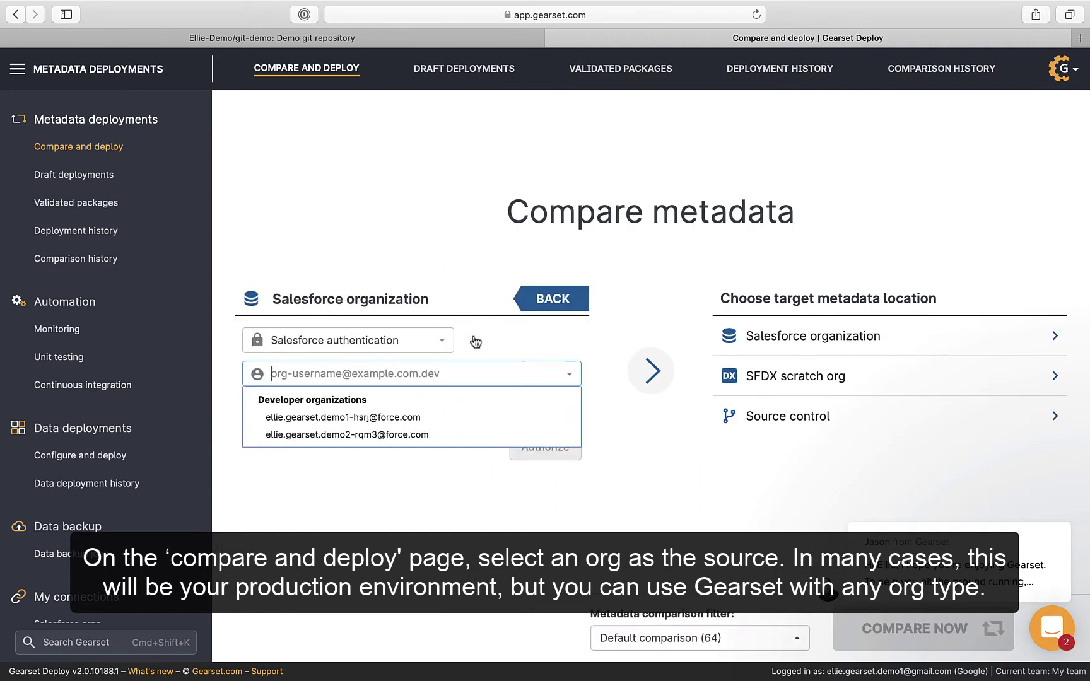
pyautogui.click(394, 418)
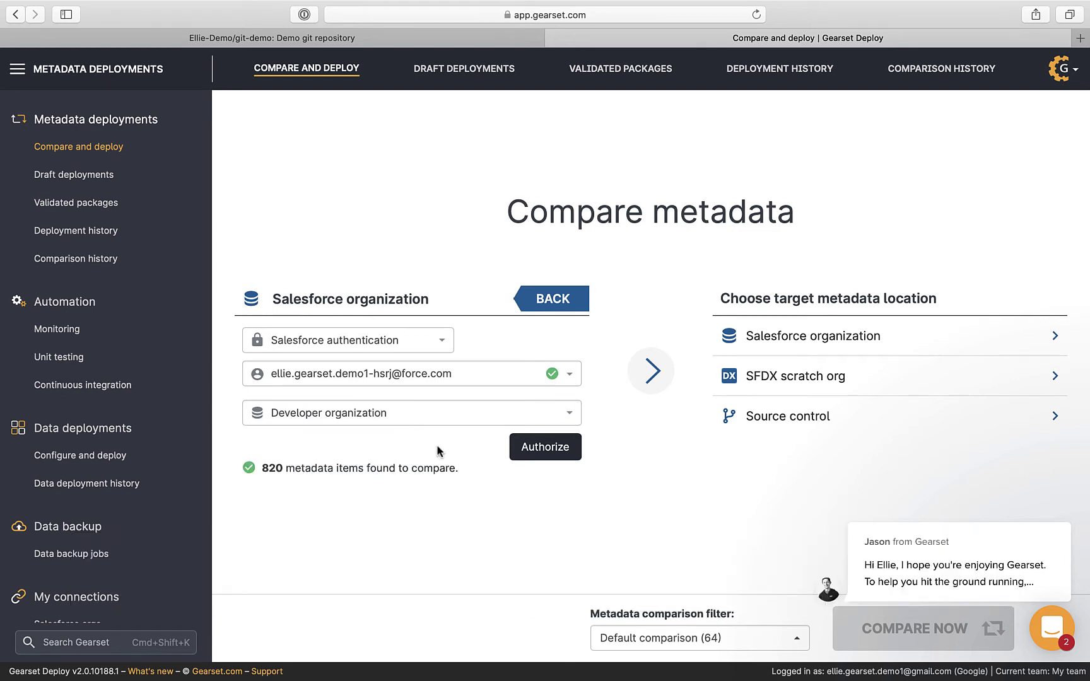
# Authorize the source organization by logging in to Salesforce with the saved account password.
pyautogui.click(545, 447)
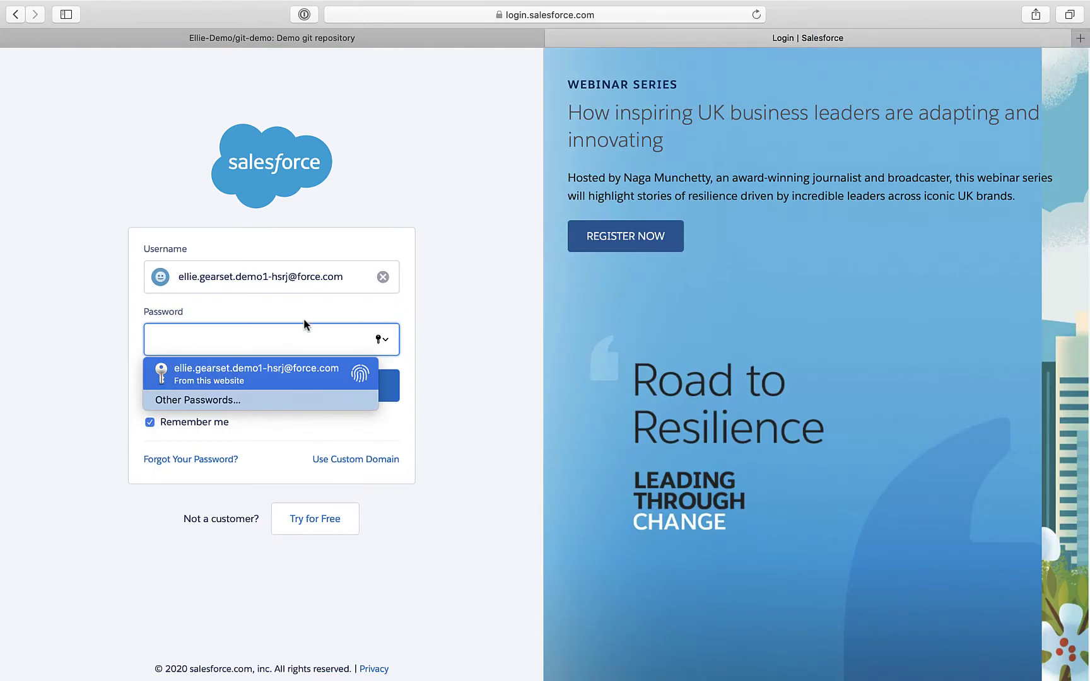
pyautogui.press('Return')
pyautogui.press('Return')
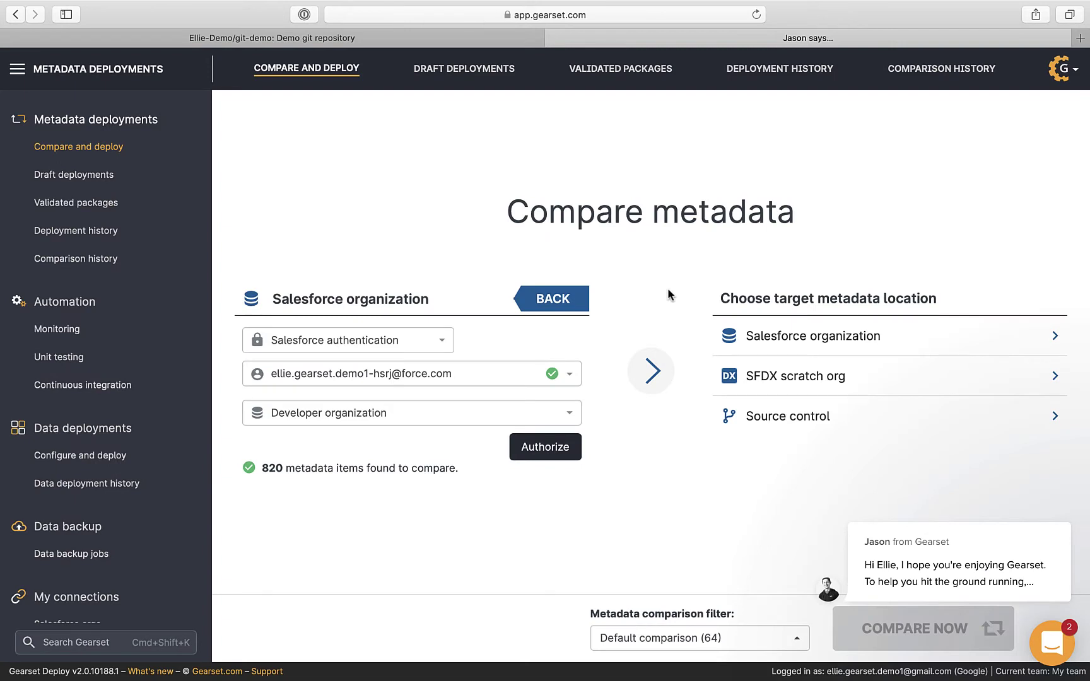
# Set the comparison target to source control, using GitHub and the git-demo repository.
pyautogui.click(820, 421)
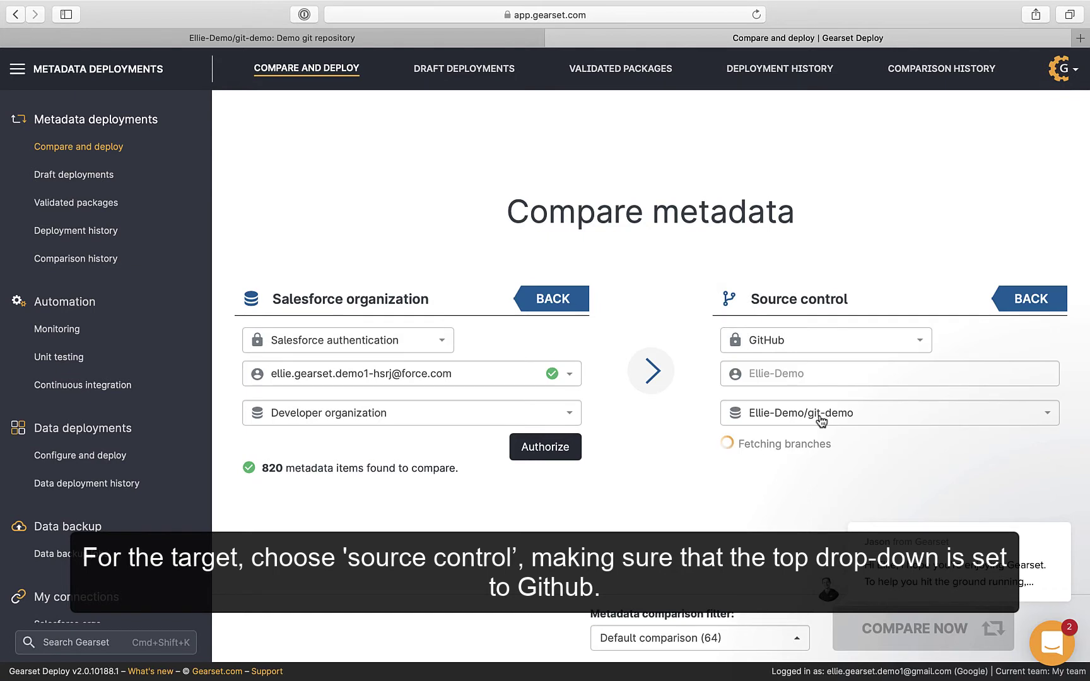
pyautogui.click(792, 346)
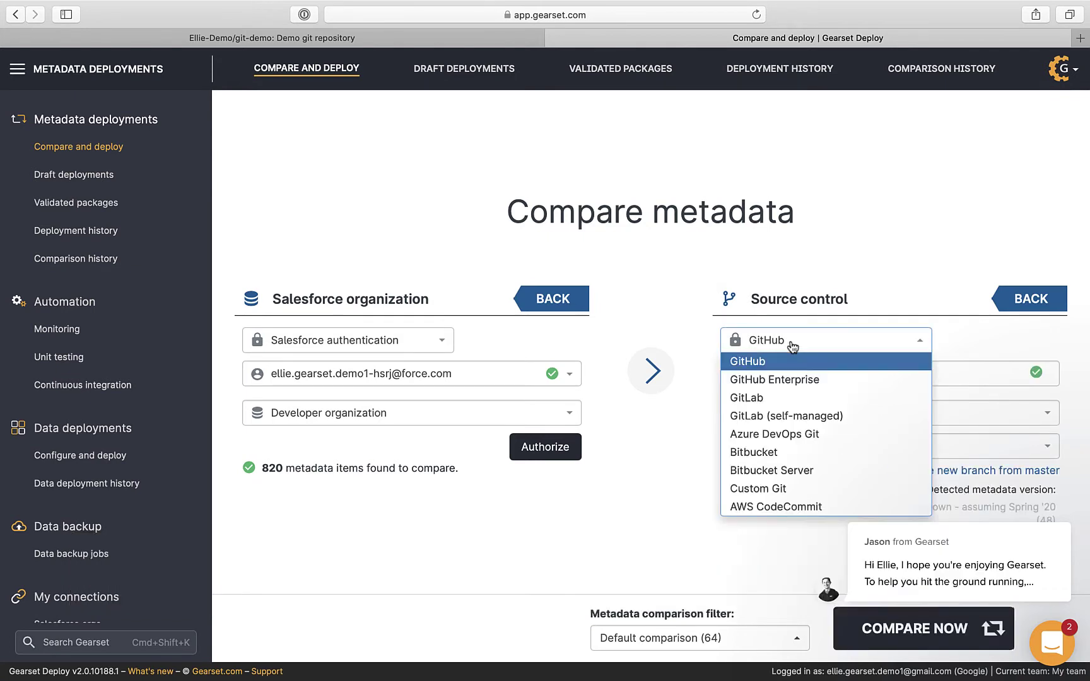
pyautogui.click(792, 346)
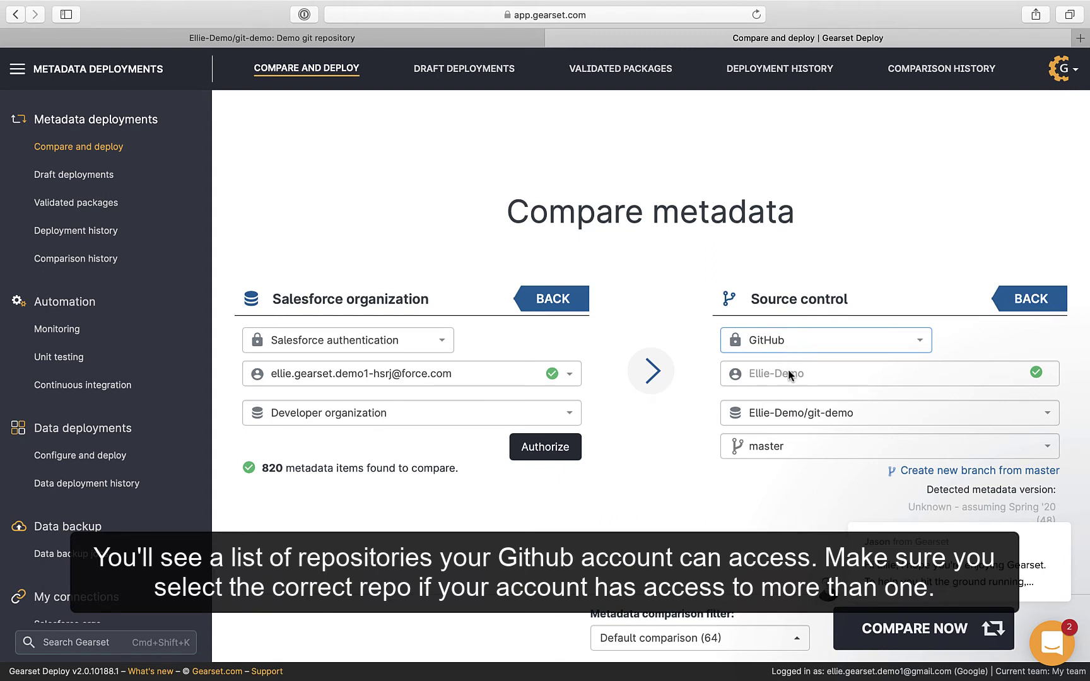
pyautogui.click(835, 414)
pyautogui.click(835, 413)
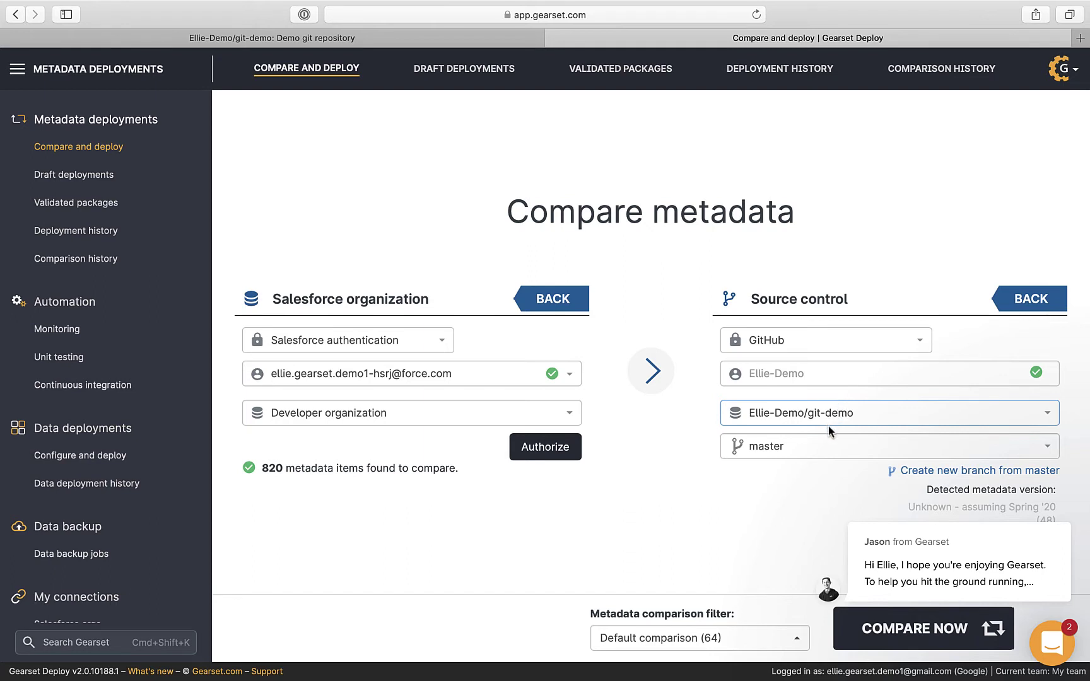
# Create a new branch named demo-branch from master for the comparison target.
pyautogui.press('Tab')
pyautogui.click(907, 475)
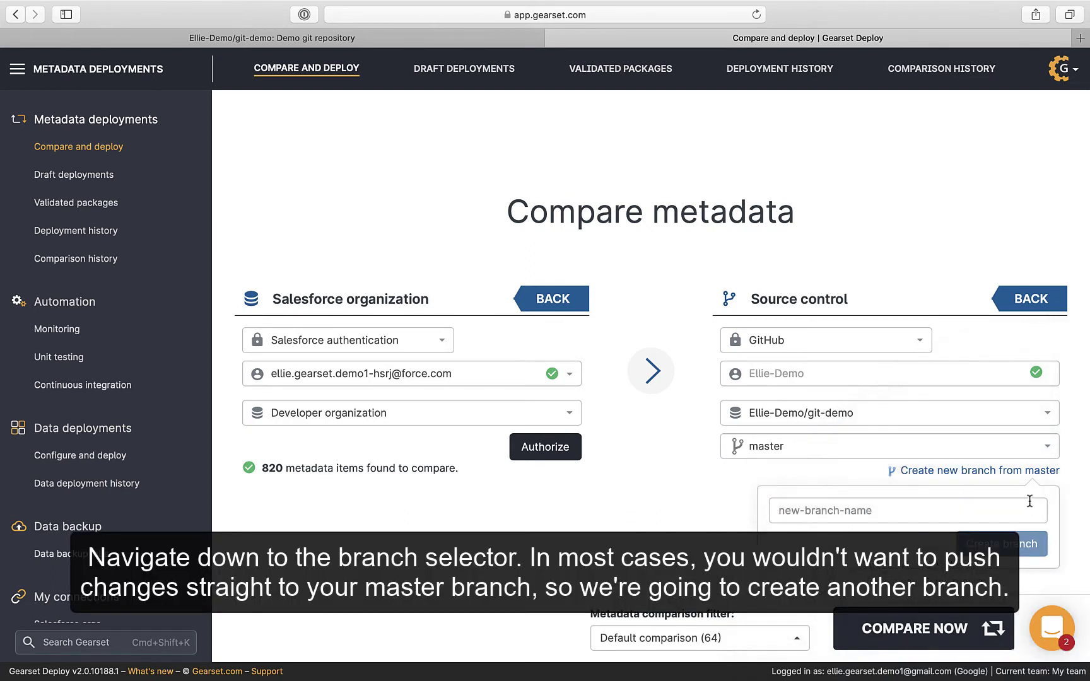
pyautogui.click(934, 514)
pyautogui.write('demo-')
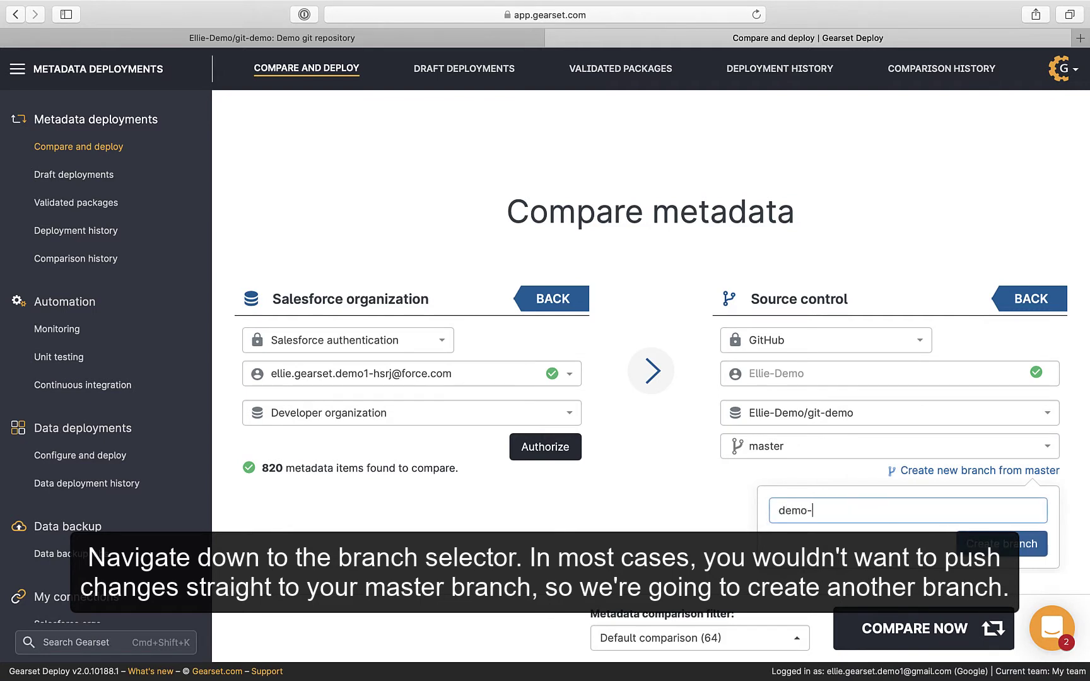
pyautogui.write('branch')
pyautogui.click(989, 547)
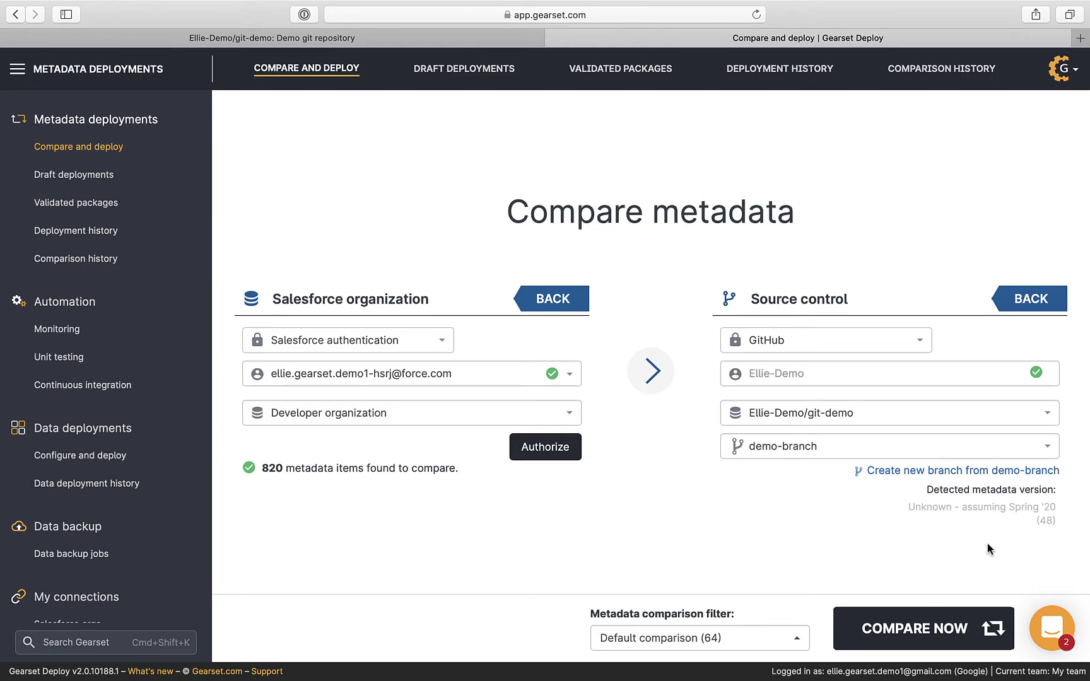
# Set the metadata comparison filter to Compare all and run the comparison.
pyautogui.click(773, 641)
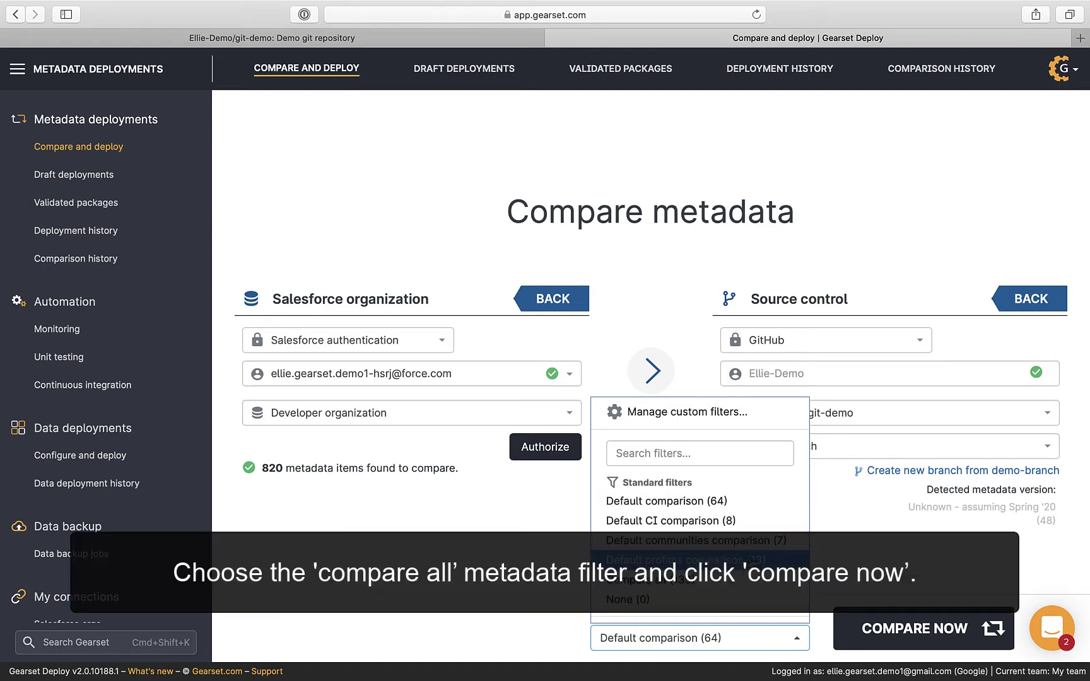
pyautogui.click(754, 584)
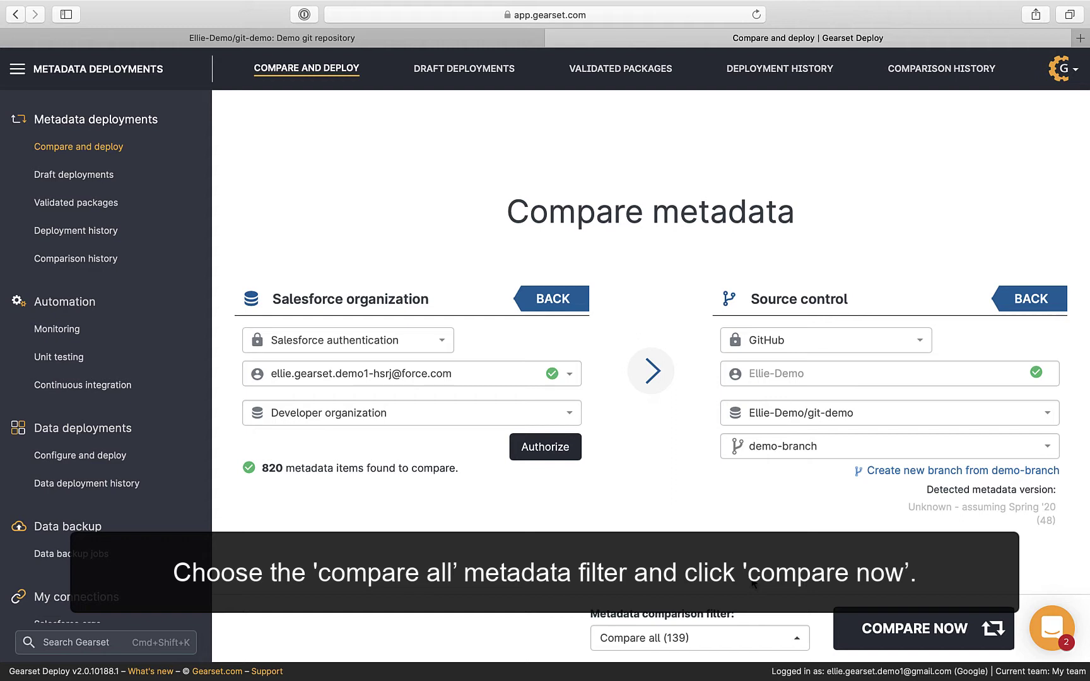
pyautogui.click(870, 624)
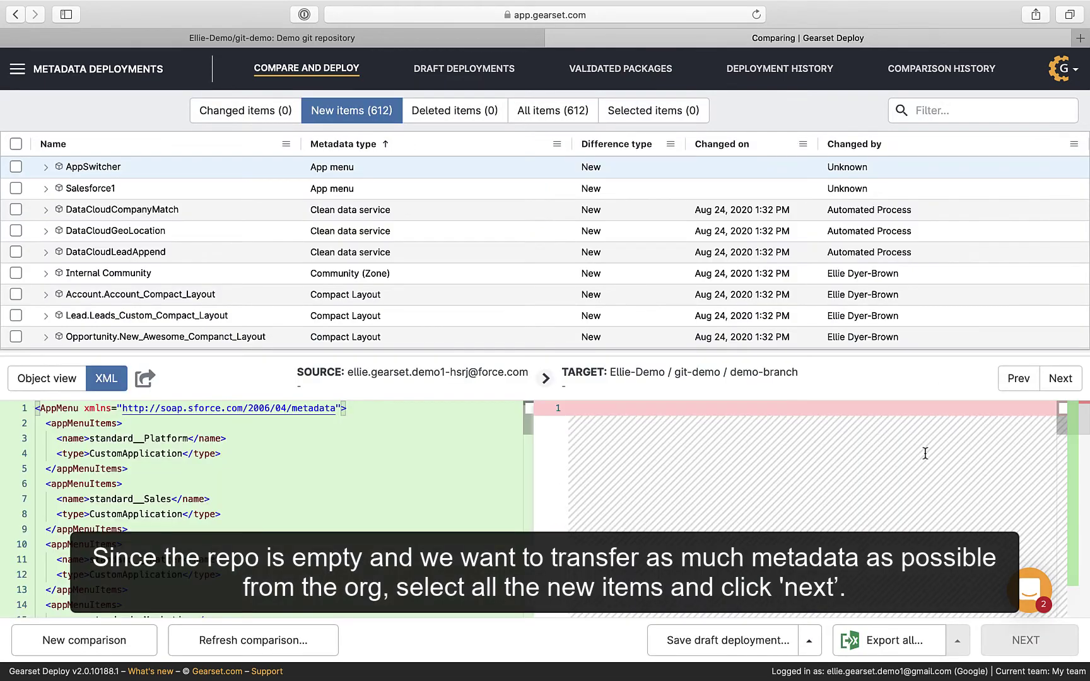
# Select all new items for deployment and continue to the deployment summary without resolving the suggested fixes.
pyautogui.click(16, 144)
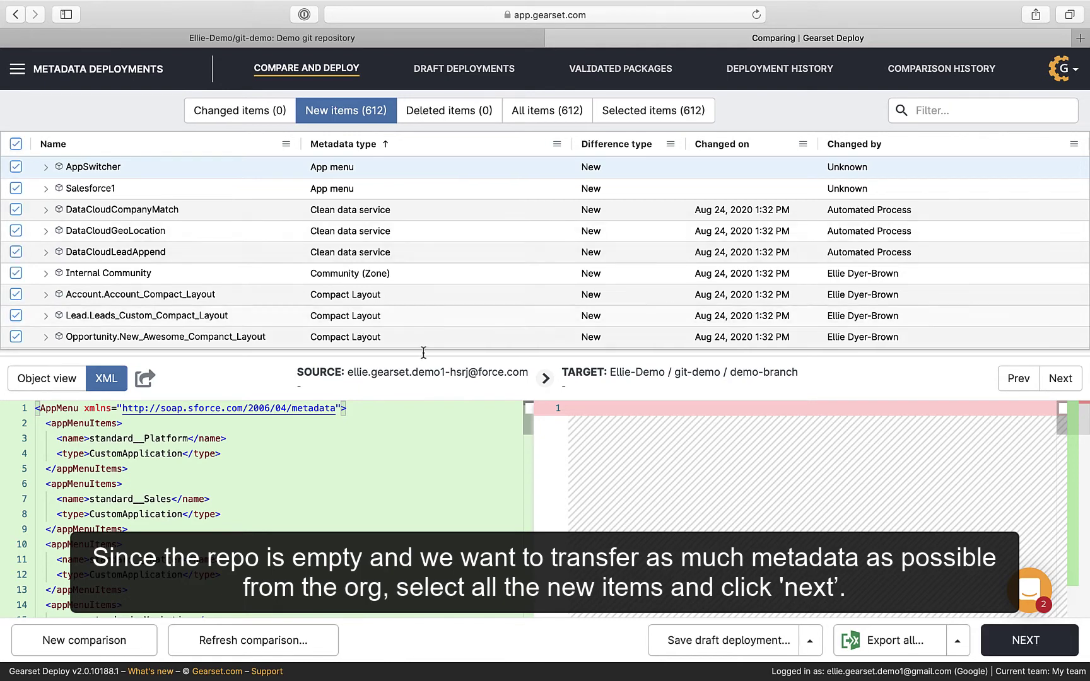
pyautogui.click(1017, 641)
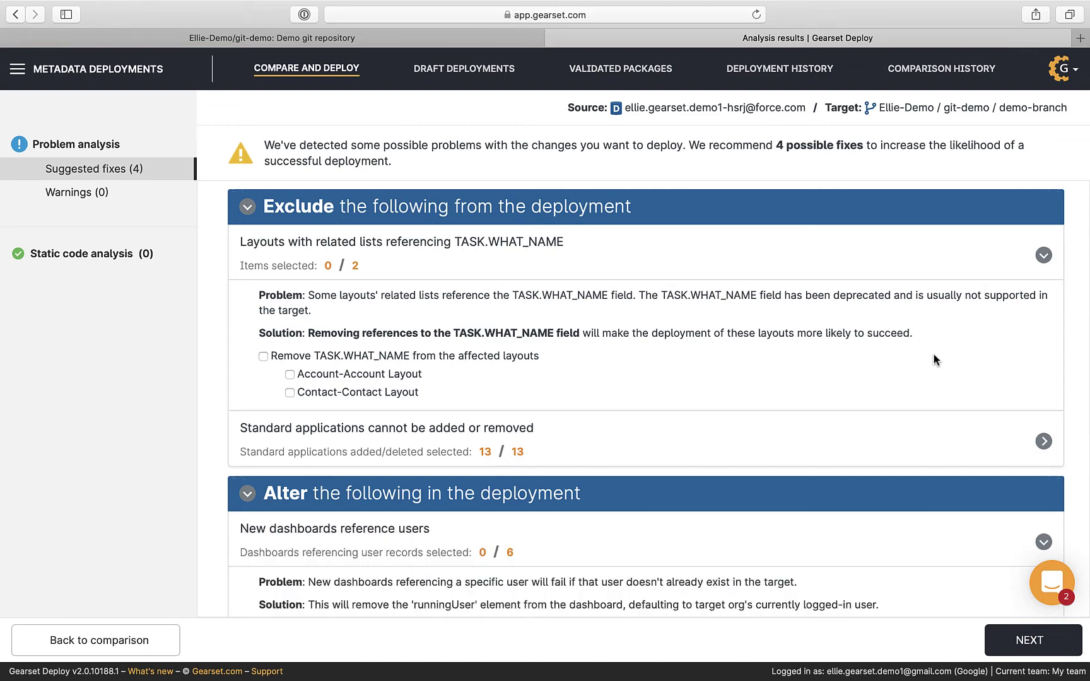
pyautogui.scroll(-2, 933, 358)
pyautogui.scroll(-5, 934, 354)
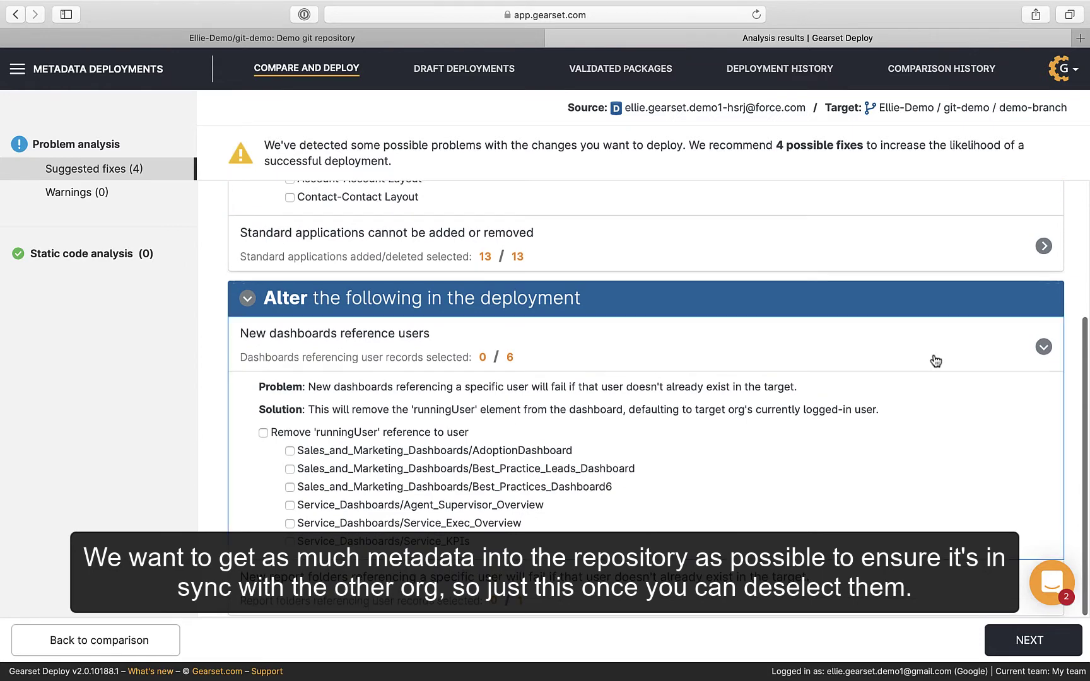
pyautogui.click(1011, 643)
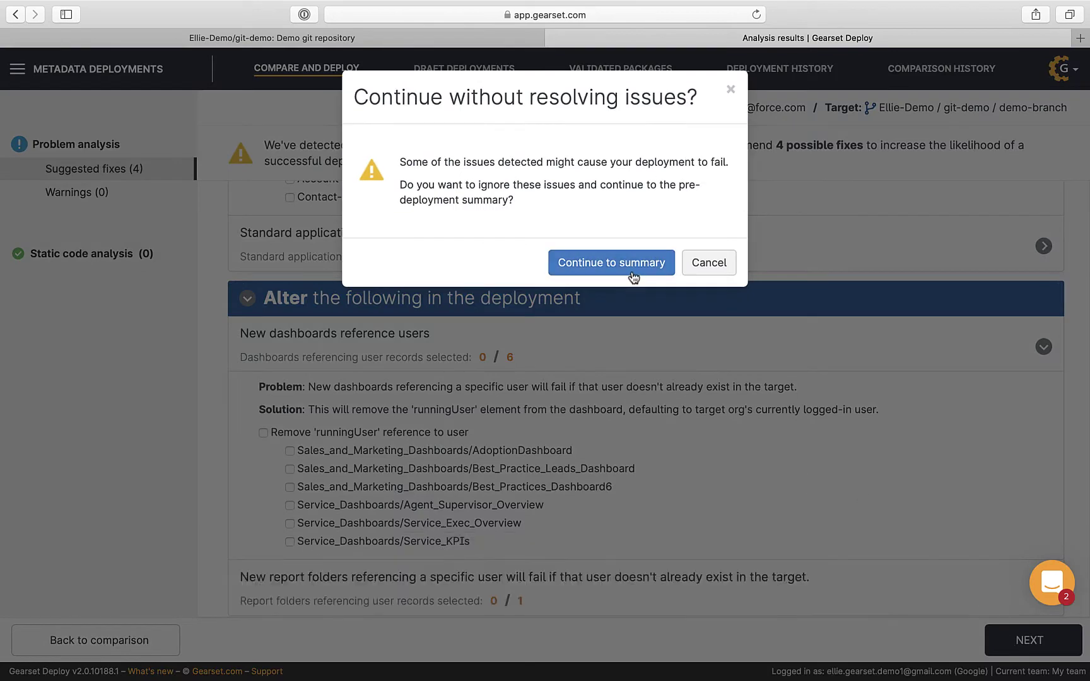
pyautogui.click(633, 267)
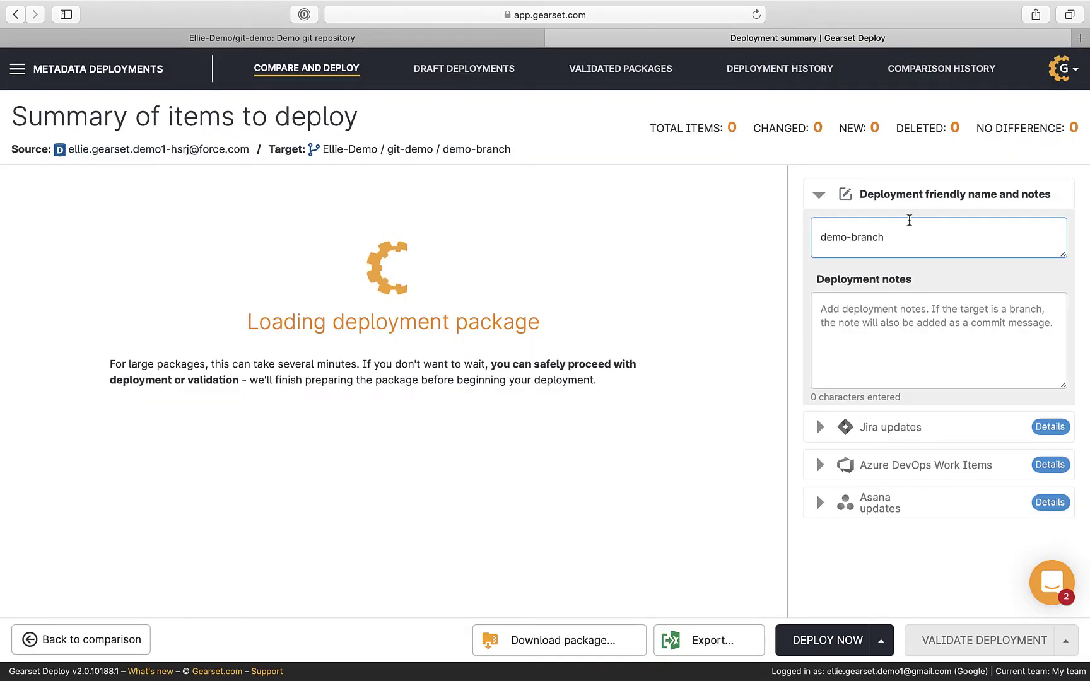
# Add the deployment note "Branch for demo metadata" and deploy the package to demo-branch.
pyautogui.press('Tab')
pyautogui.write('B')
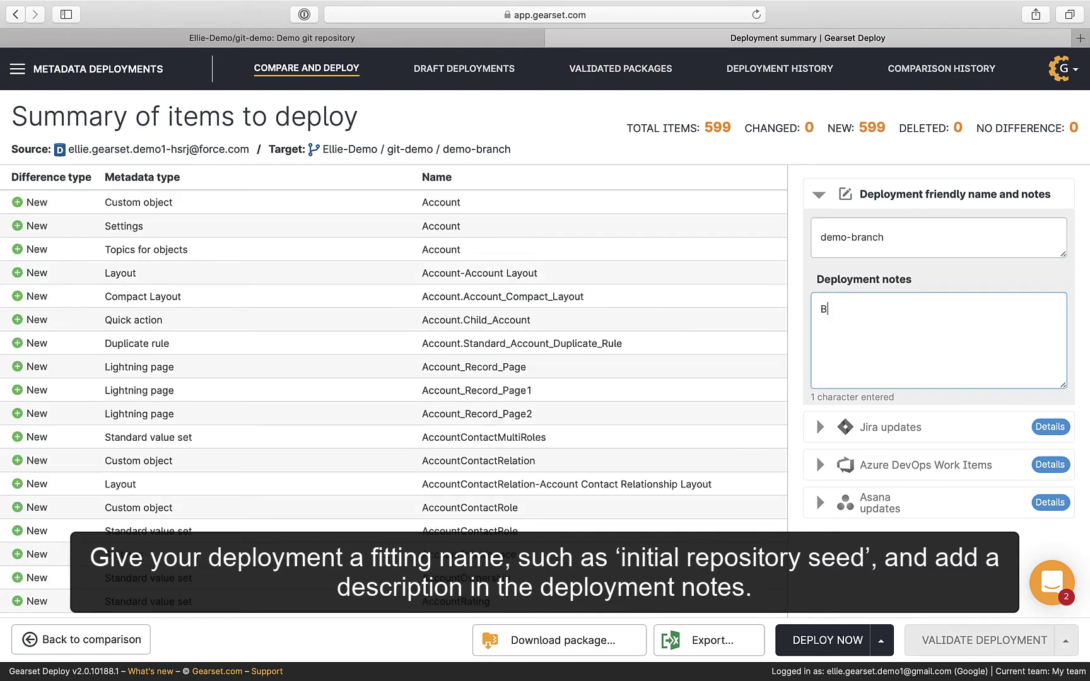
pyautogui.write('ranch for demo metadata')
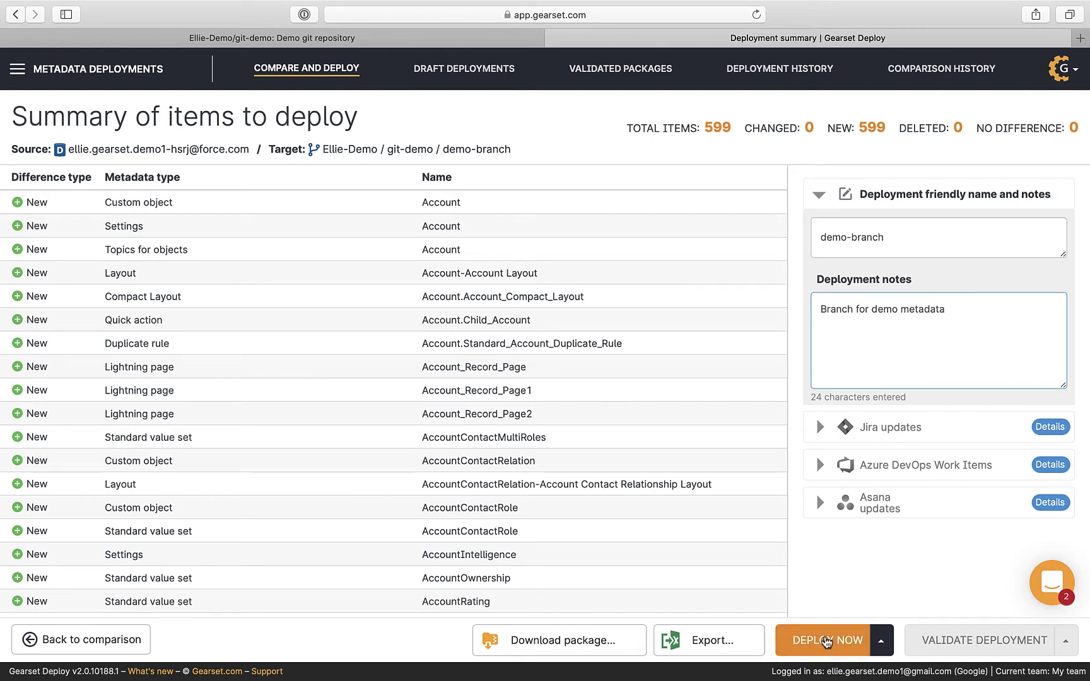
pyautogui.click(827, 641)
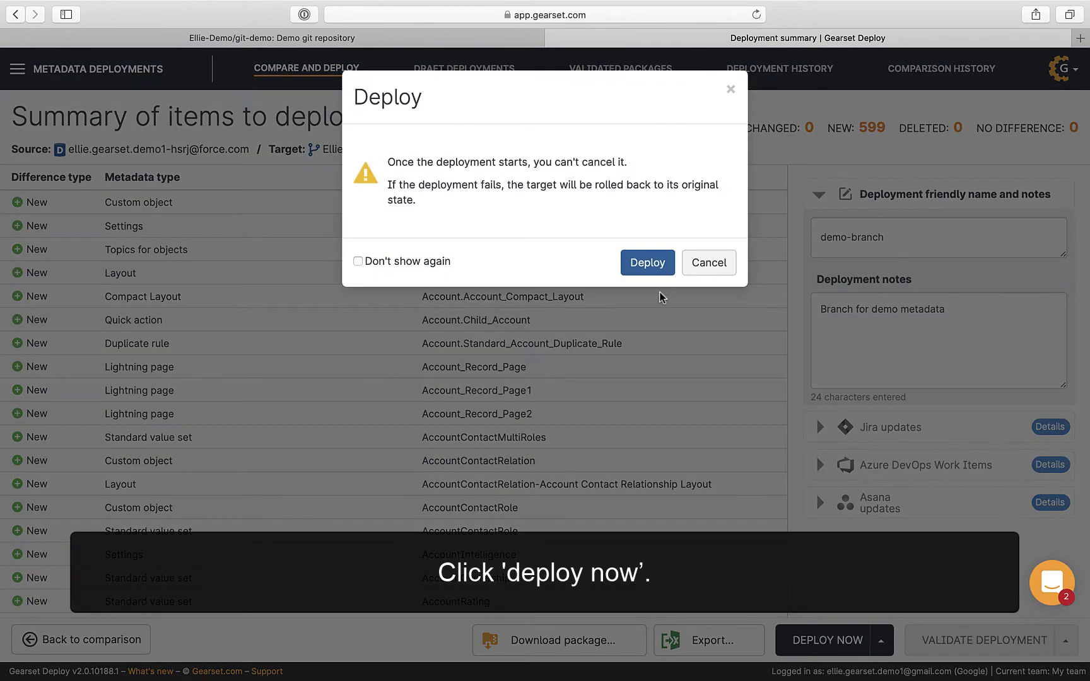
pyautogui.click(643, 262)
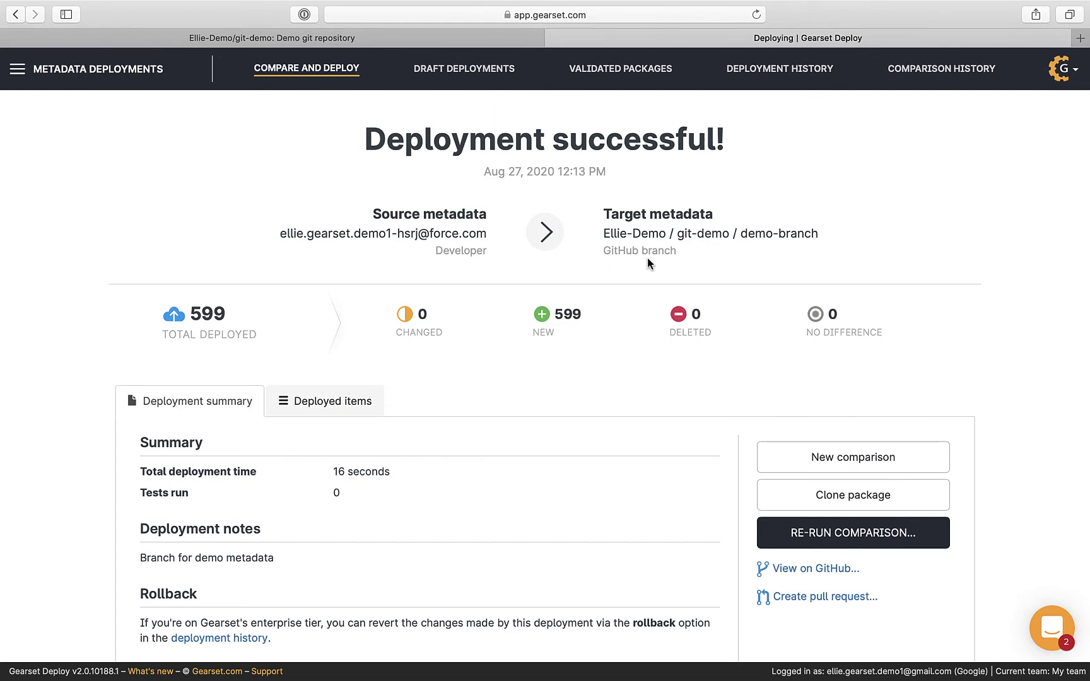
# View demo-branch of the git-demo repository on GitHub in a new tab and examine the deployed files and folders.
pyautogui.press('super+t')
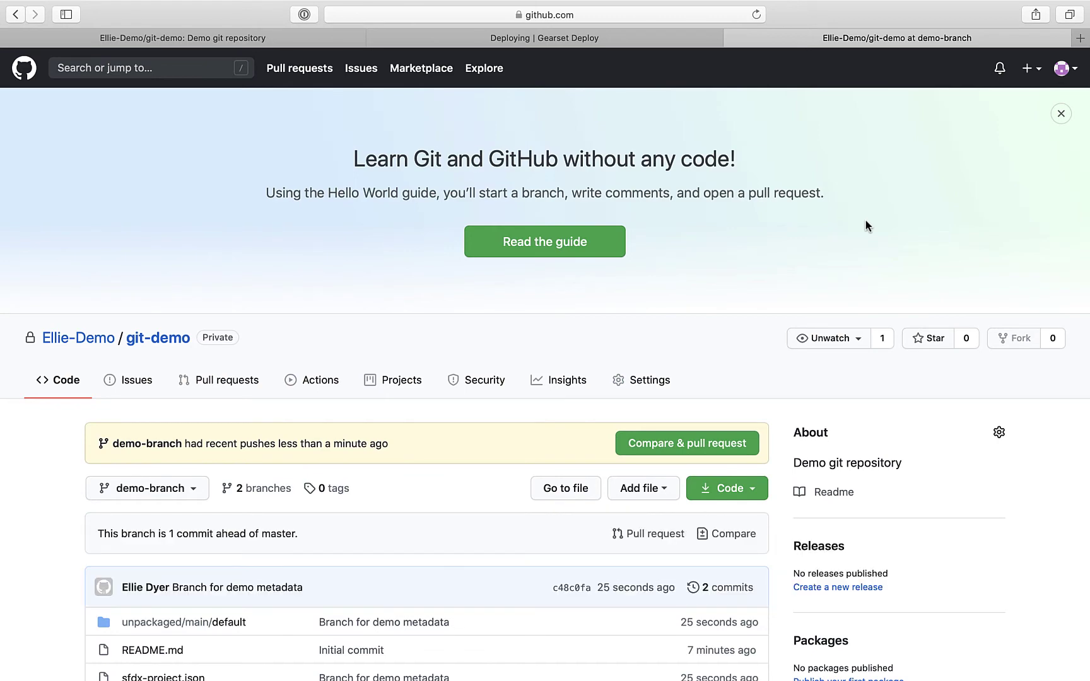
pyautogui.scroll(-3, 865, 225)
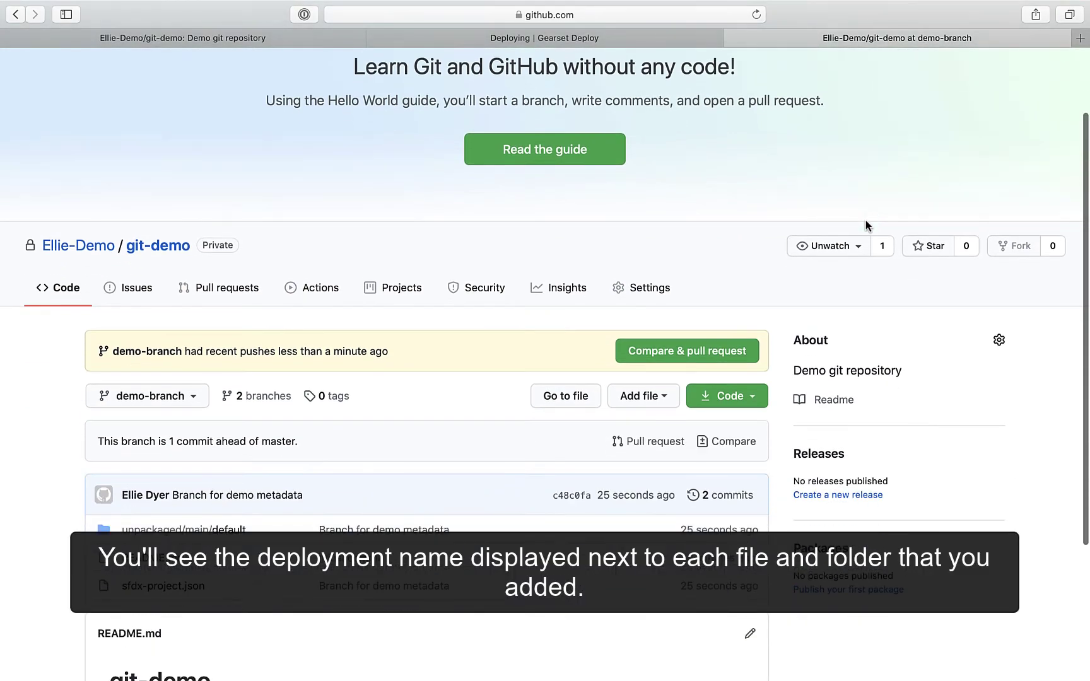
pyautogui.scroll(-5, 865, 221)
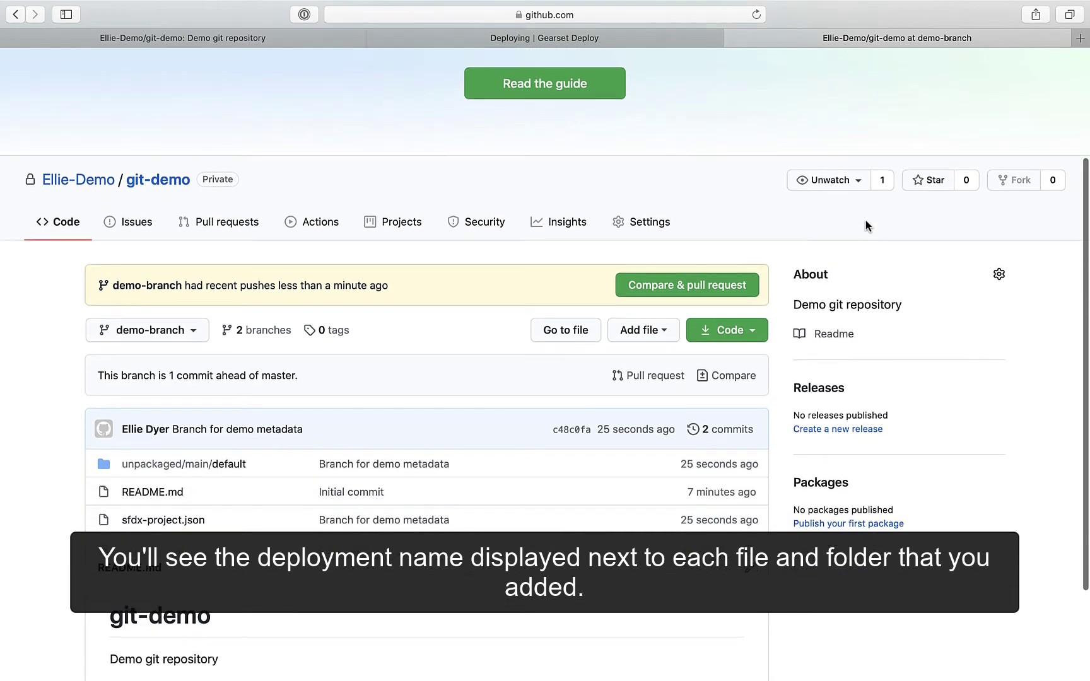
pyautogui.scroll(3, 866, 221)
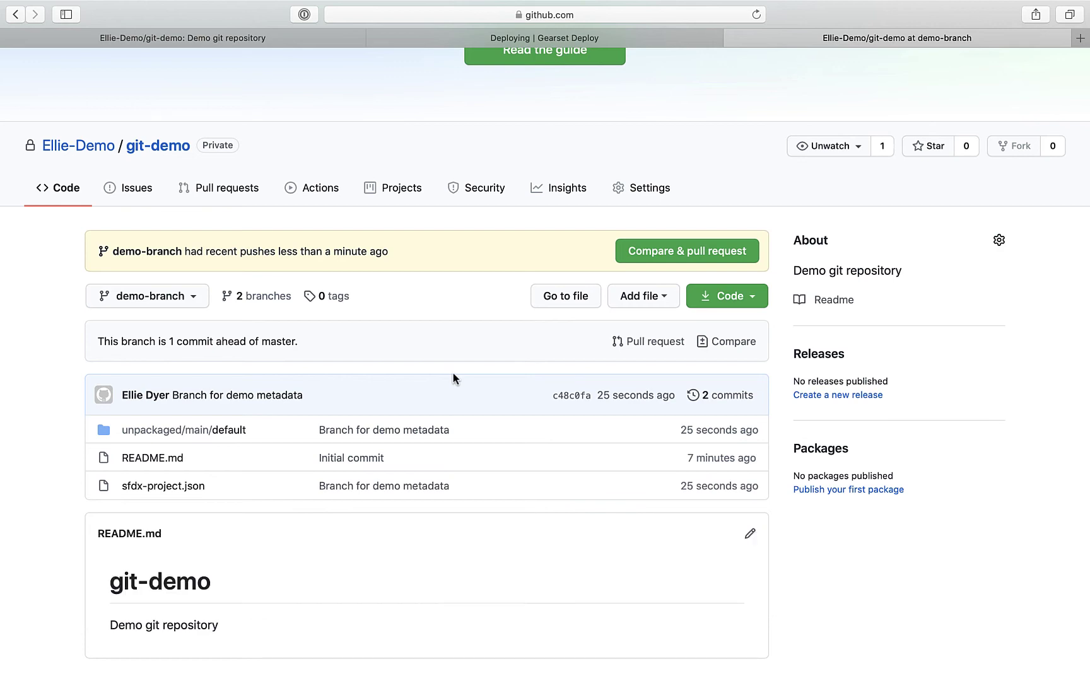
# Switch back to Gearset and create a pull request from demo-branch into master with the description "Merging back to master in demo".
pyautogui.click(497, 46)
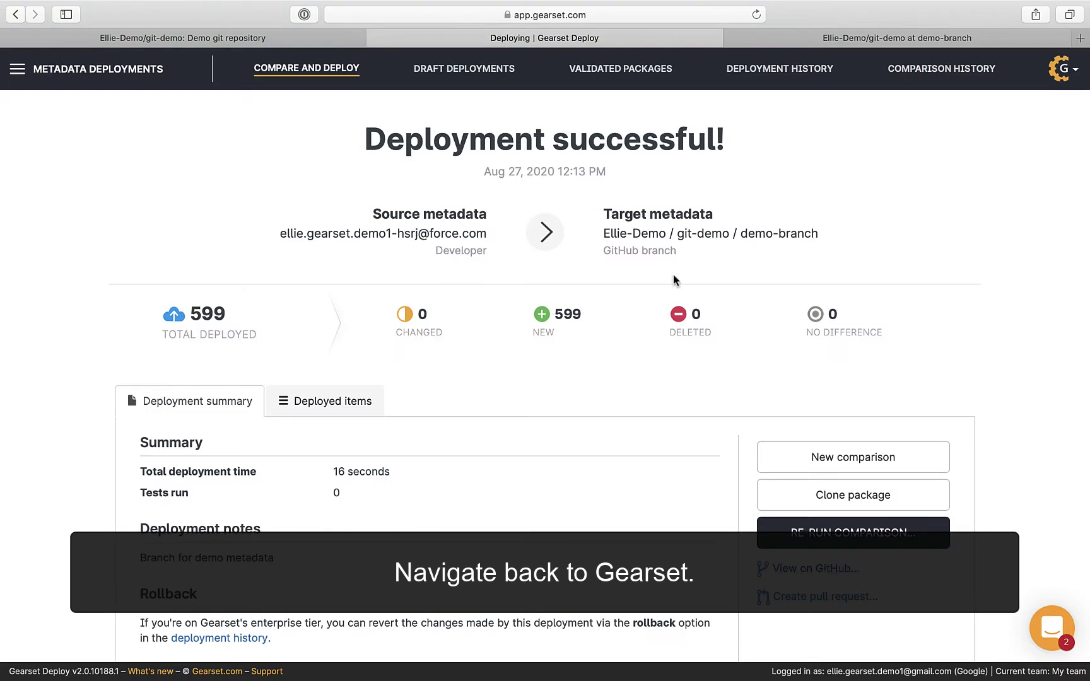
pyautogui.scroll(-3, 903, 380)
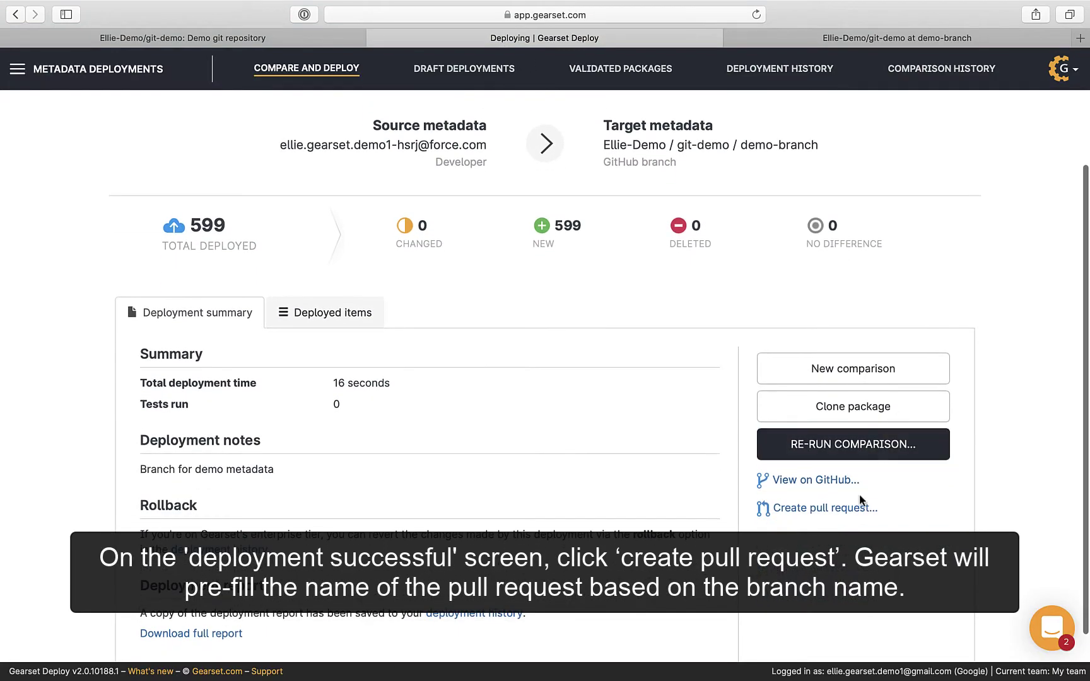
pyautogui.click(825, 509)
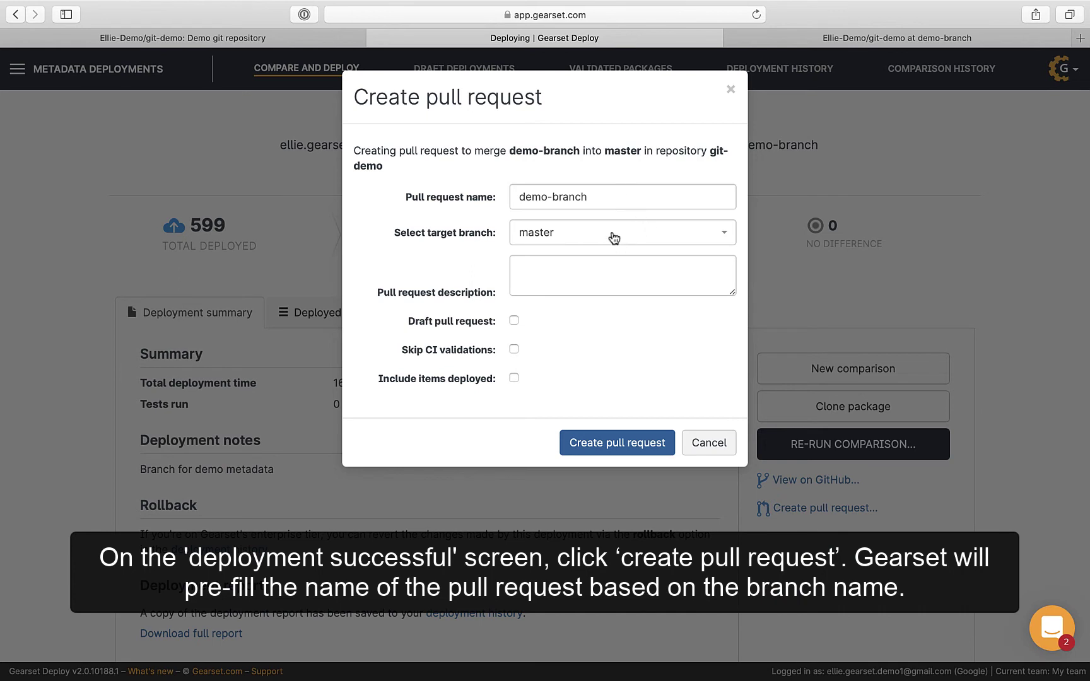
pyautogui.click(594, 266)
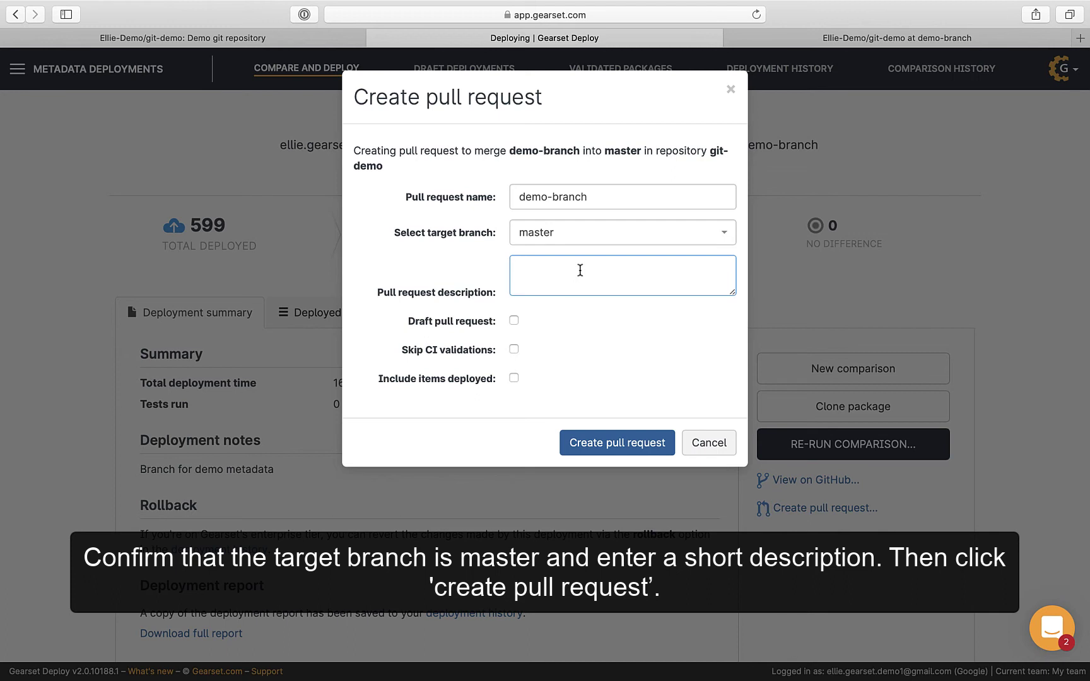
pyautogui.write('Merging back to master in demo')
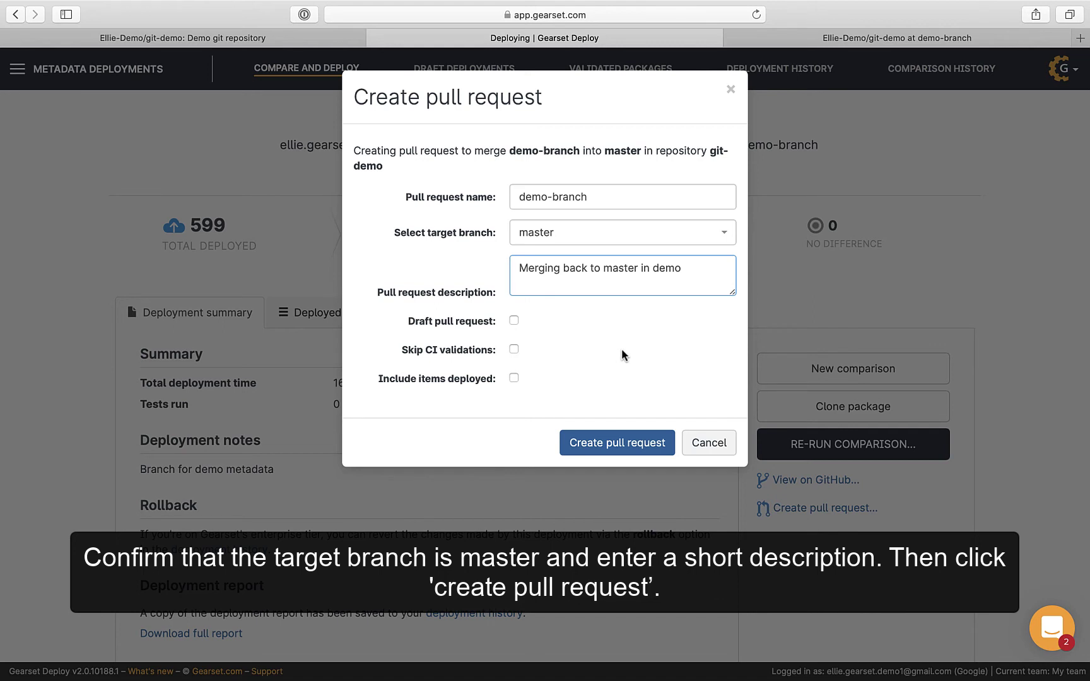
pyautogui.click(637, 448)
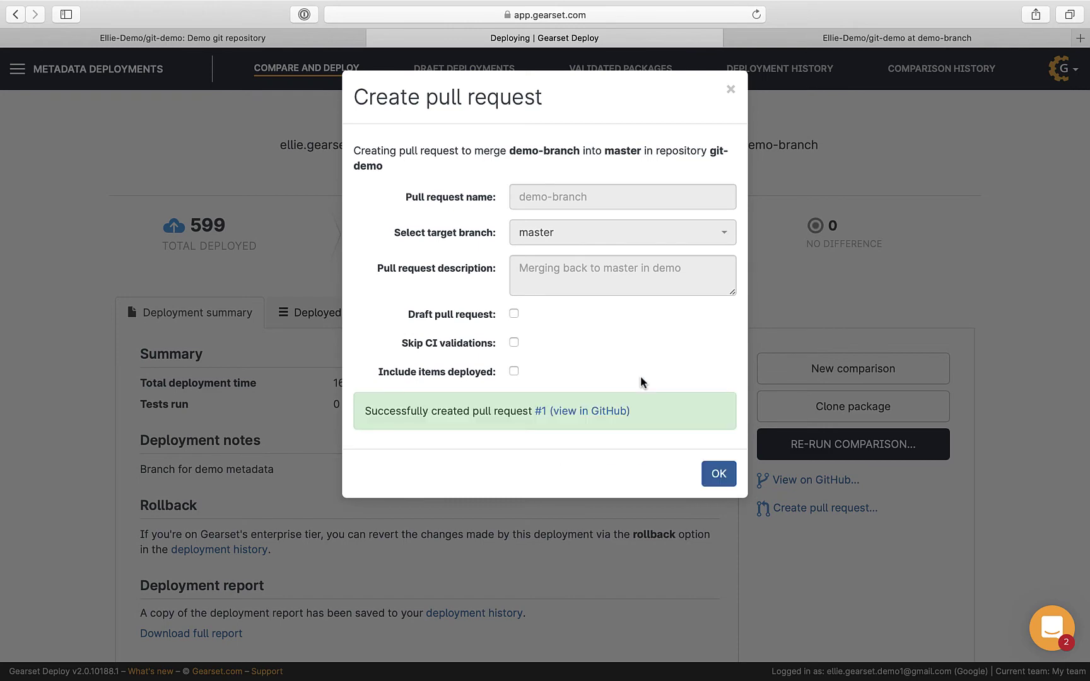
pyautogui.click(700, 470)
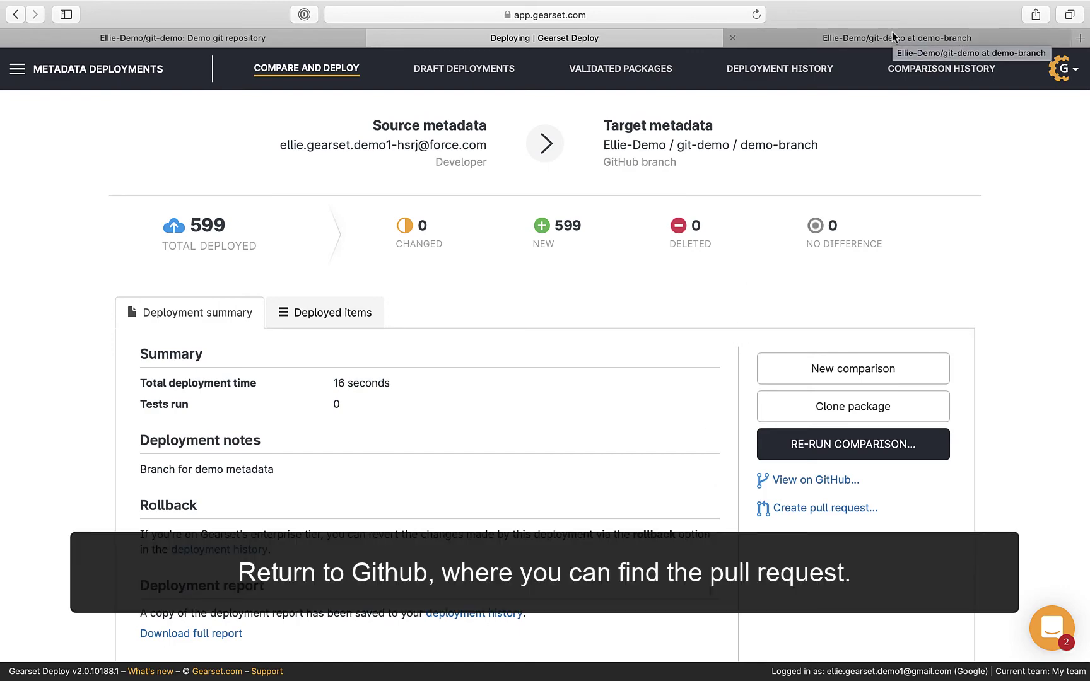
# Switch to GitHub, open the demo-branch pull request and review its conversation and merge details.
pyautogui.click(891, 31)
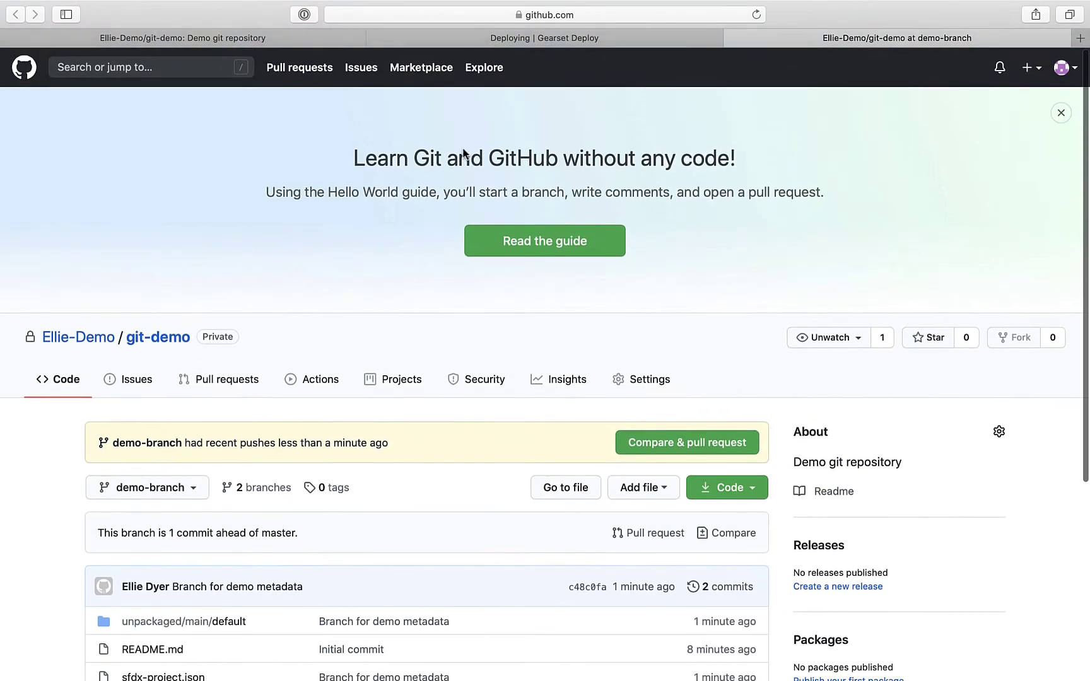
pyautogui.click(301, 68)
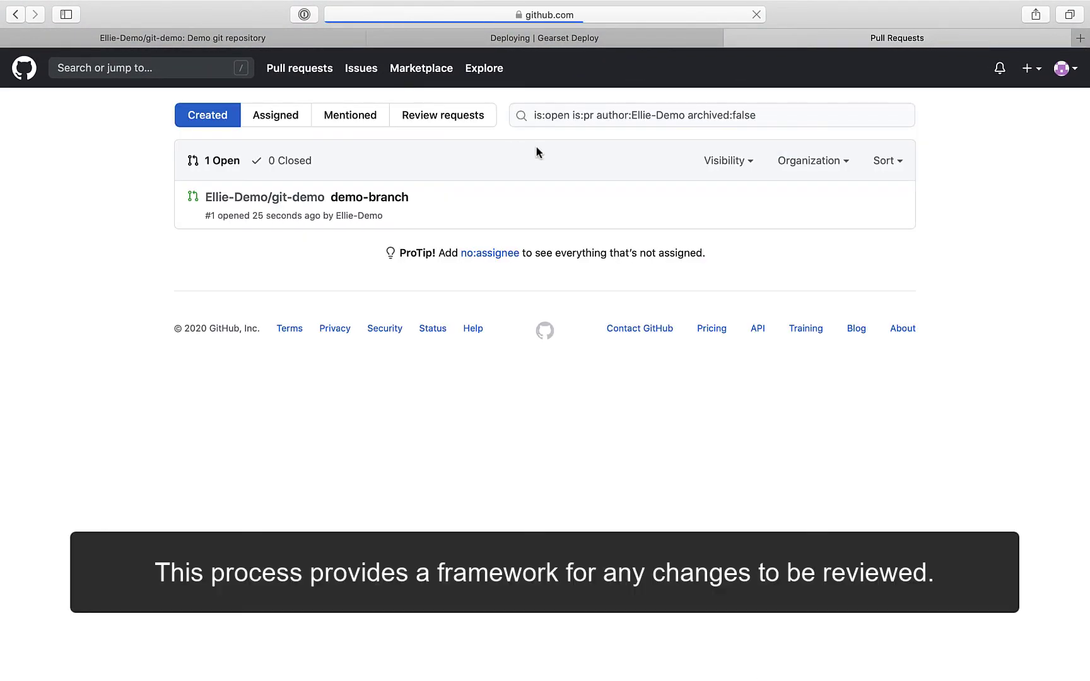
pyautogui.click(400, 201)
pyautogui.scroll(-5, 842, 214)
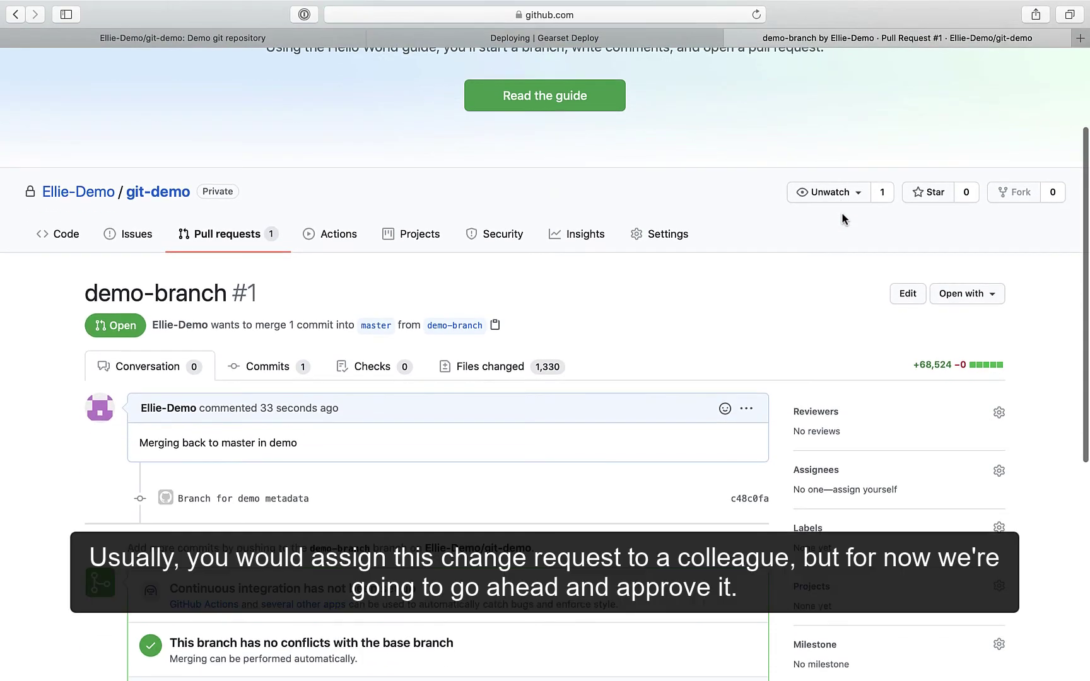
pyautogui.scroll(-3, 844, 220)
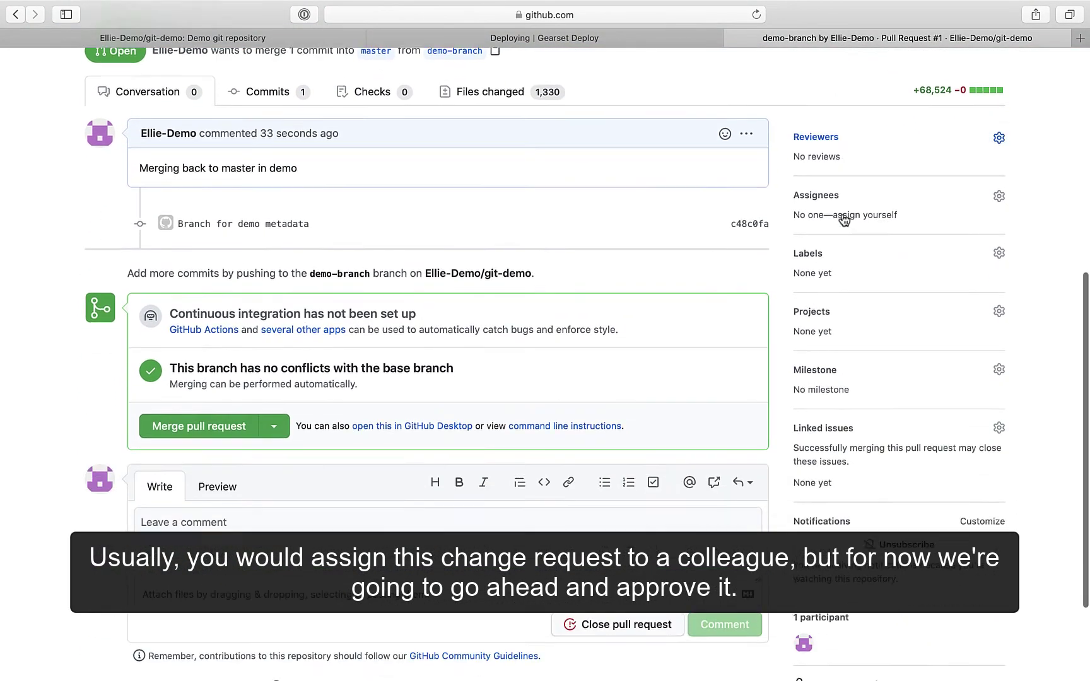
pyautogui.scroll(3, 878, 303)
pyautogui.scroll(-2, 693, 335)
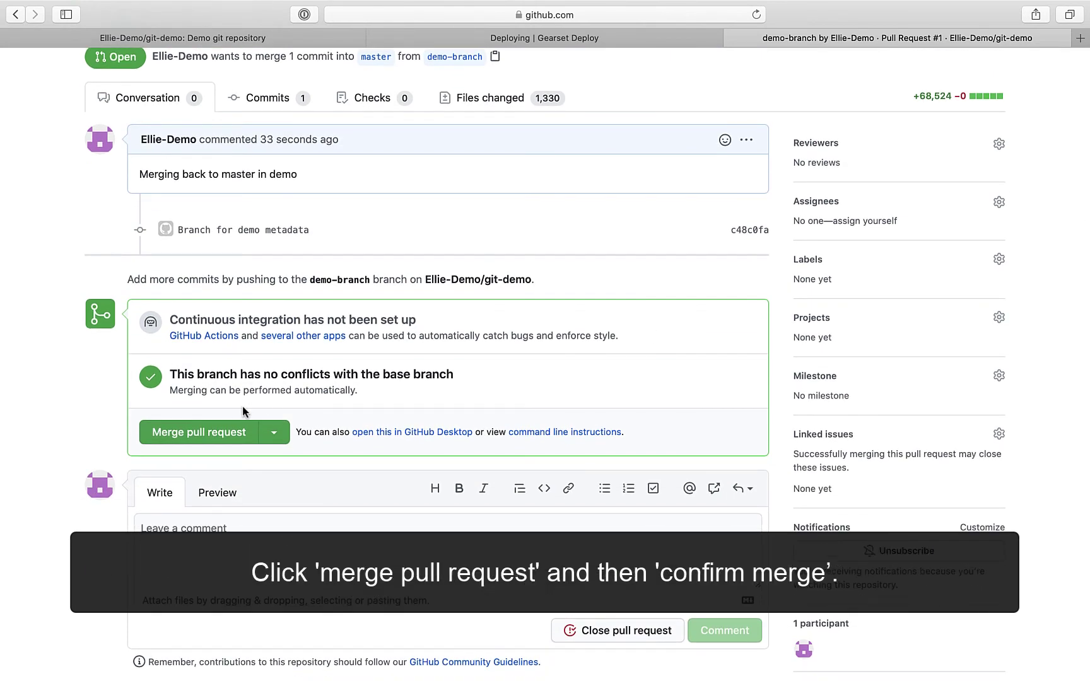
# Merge the demo-branch pull request into master and delete demo-branch.
pyautogui.click(217, 439)
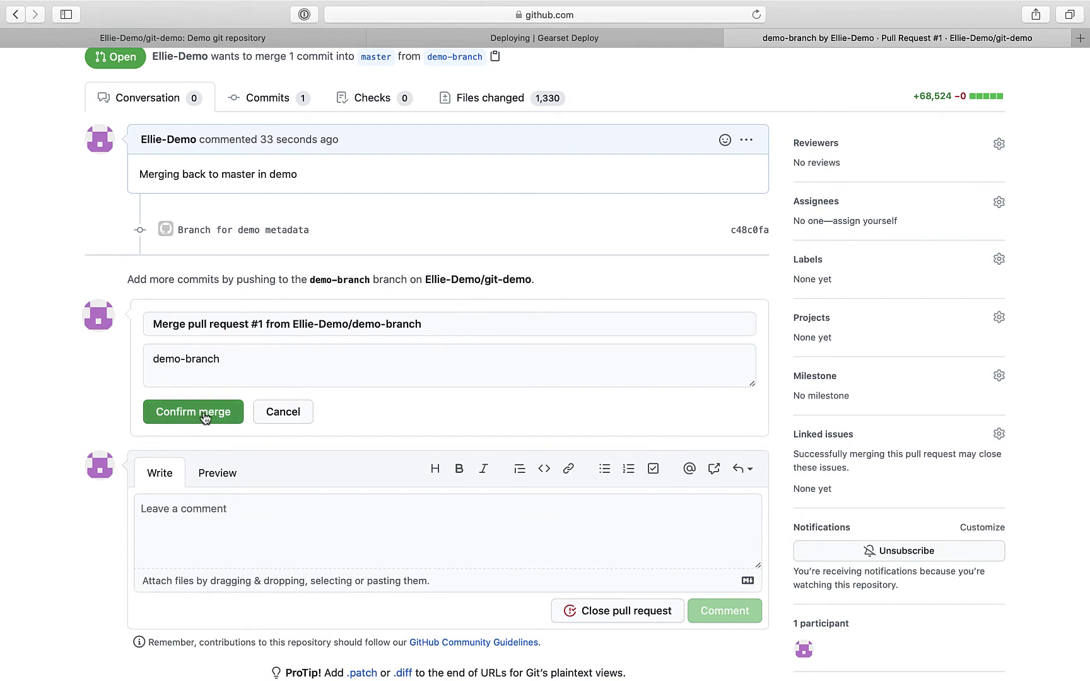
pyautogui.click(205, 414)
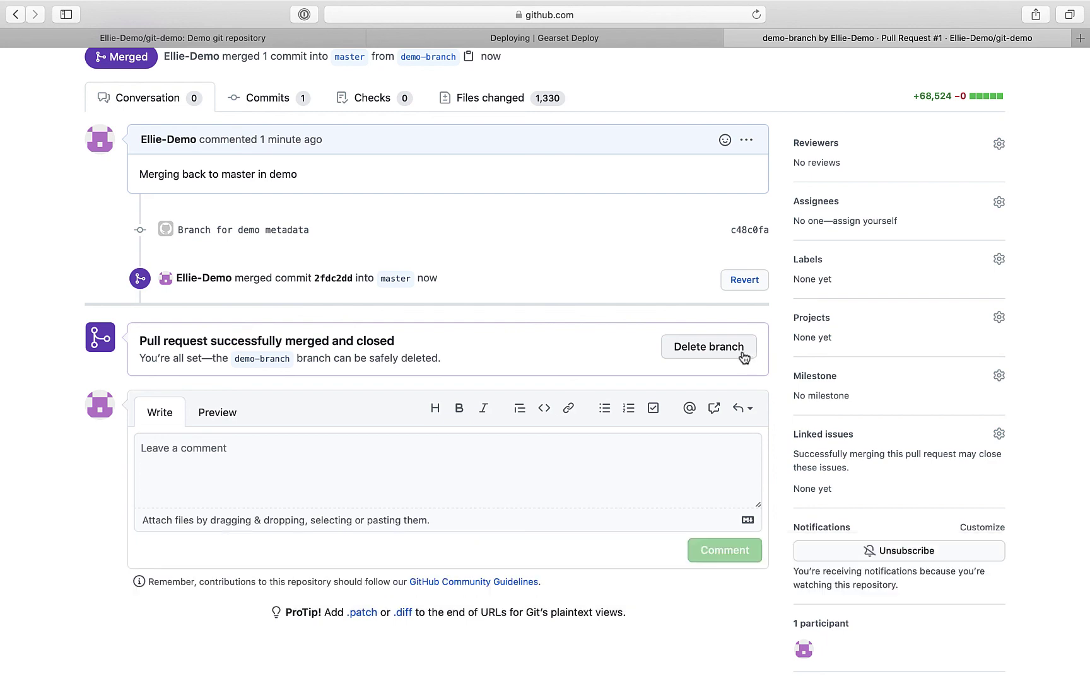
pyautogui.click(745, 356)
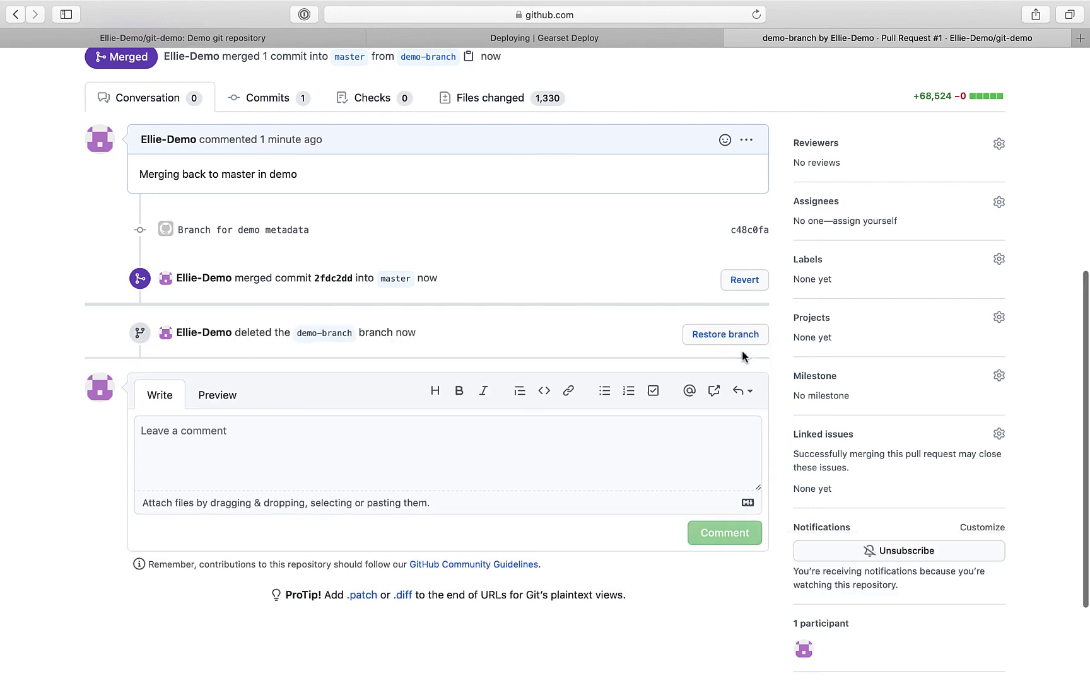
# Go from the merged pull request to the GitHub home page.
pyautogui.scroll(7, 743, 352)
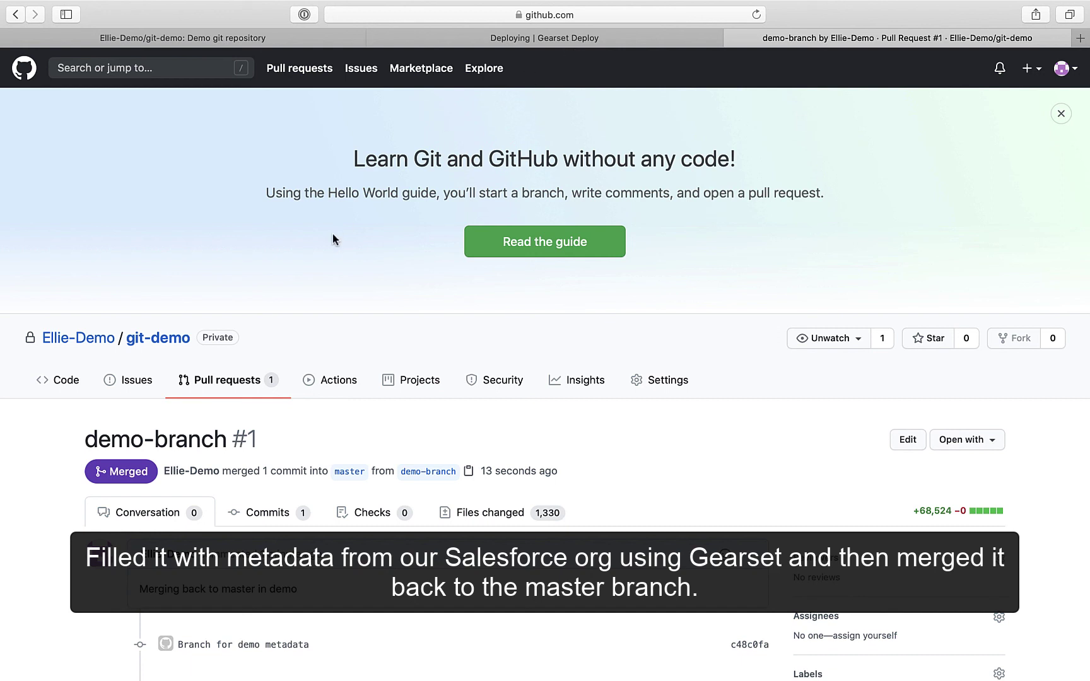
pyautogui.click(26, 69)
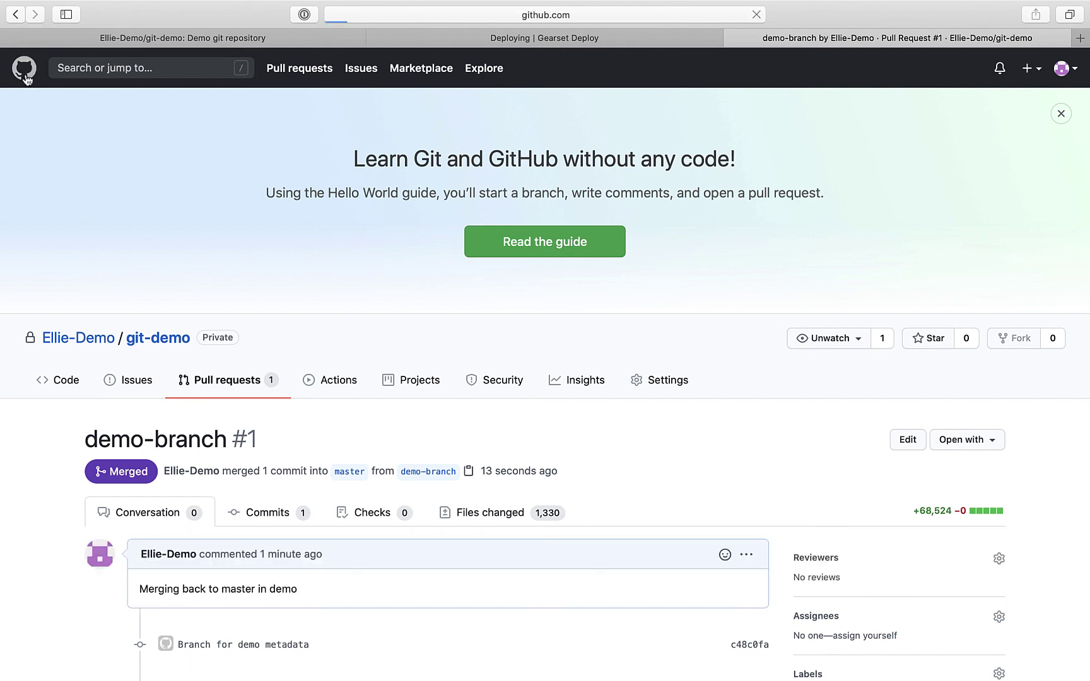